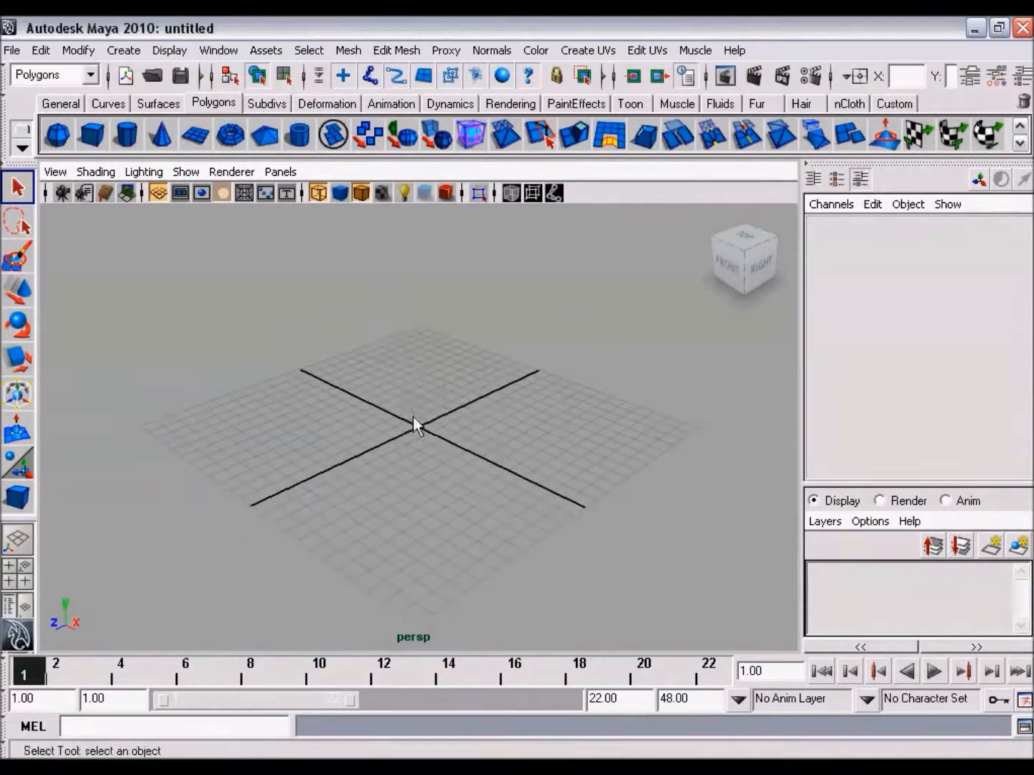
Turn off Interactive Creation for polygon primitives
left_click_drag(415, 422, 444, 431, "alt")
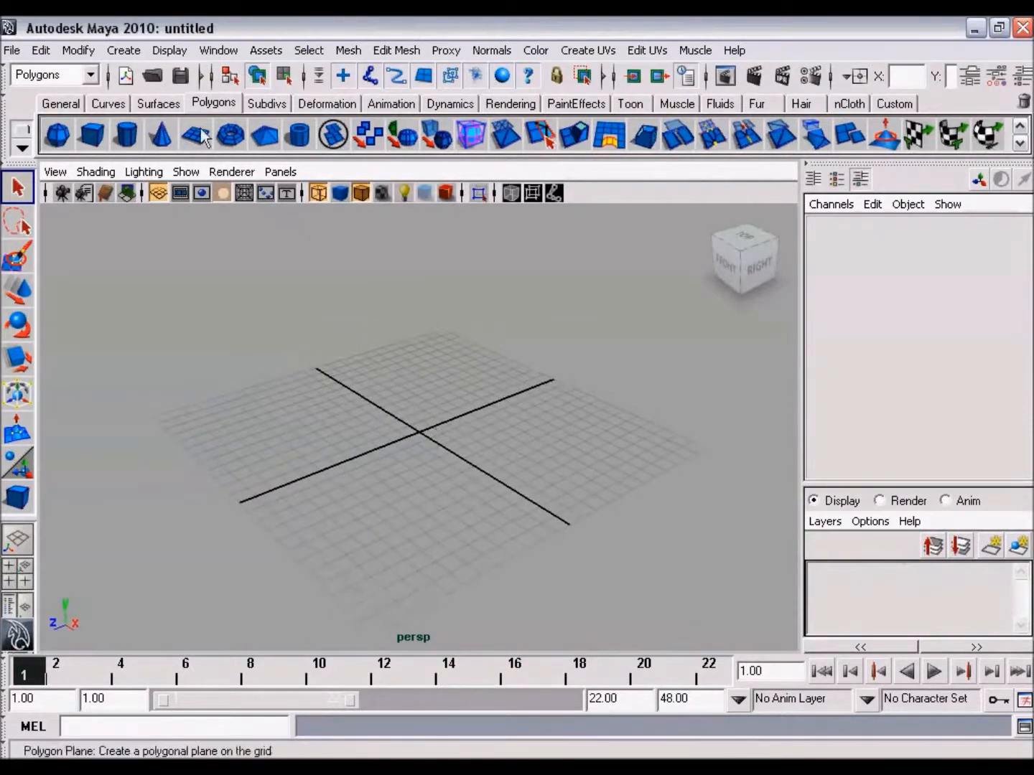
left_click(124, 50)
mouse_move(217, 100)
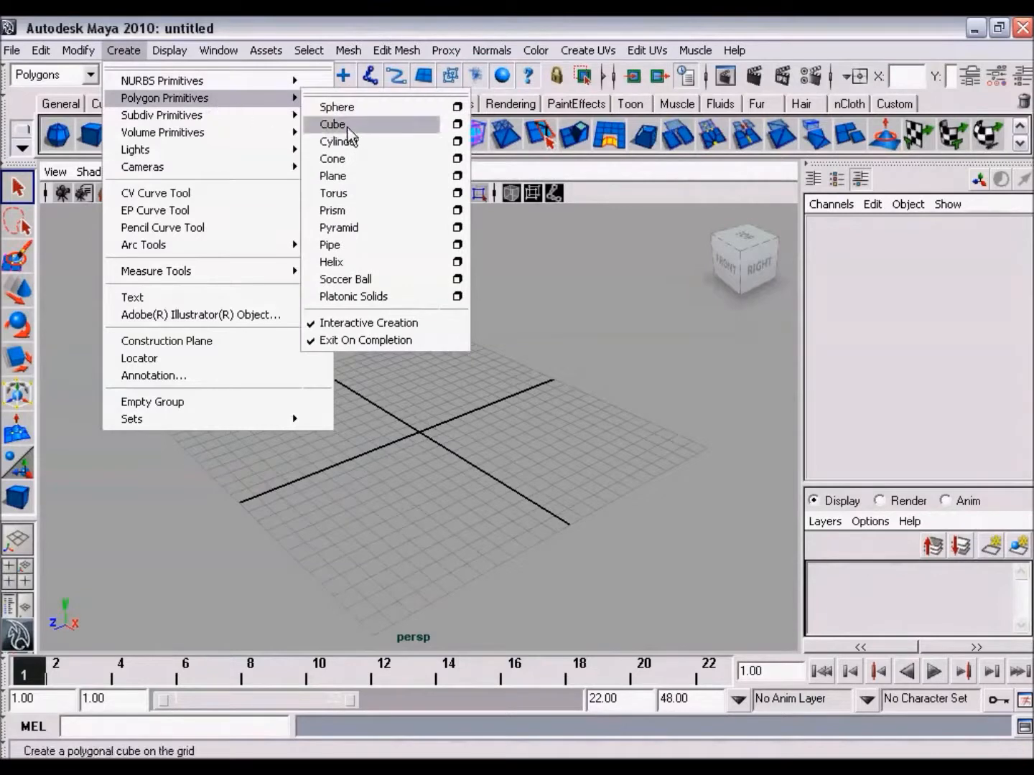
left_click(378, 326)
left_click_drag(462, 456, 424, 418, "alt")
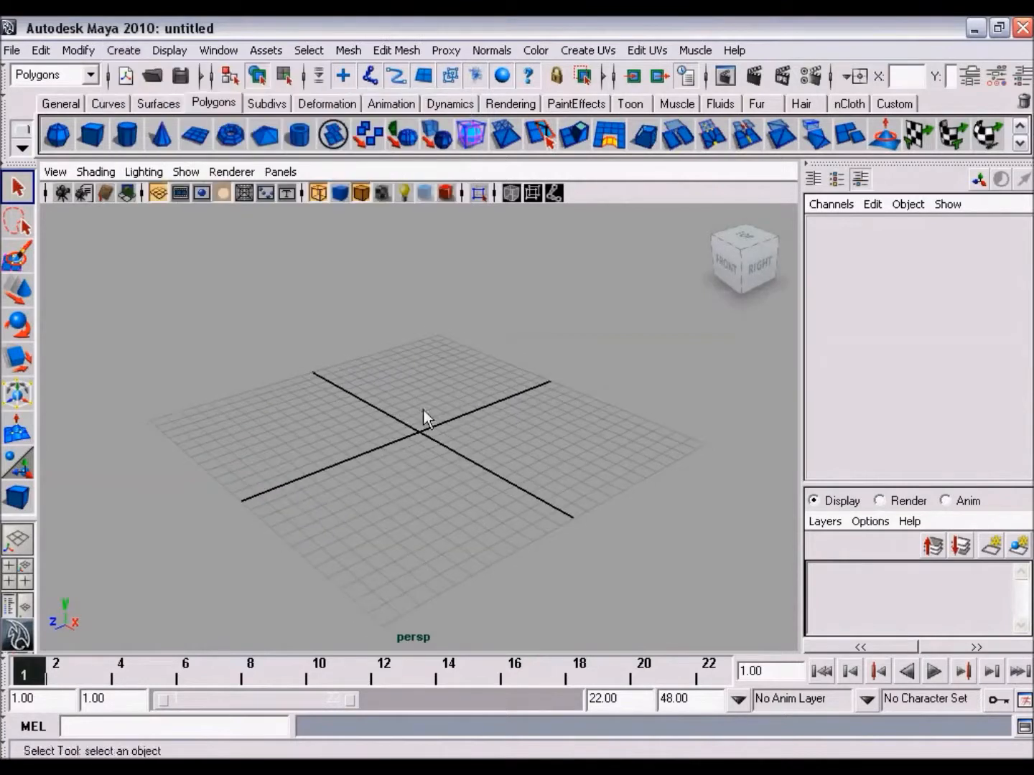
left_click(123, 52)
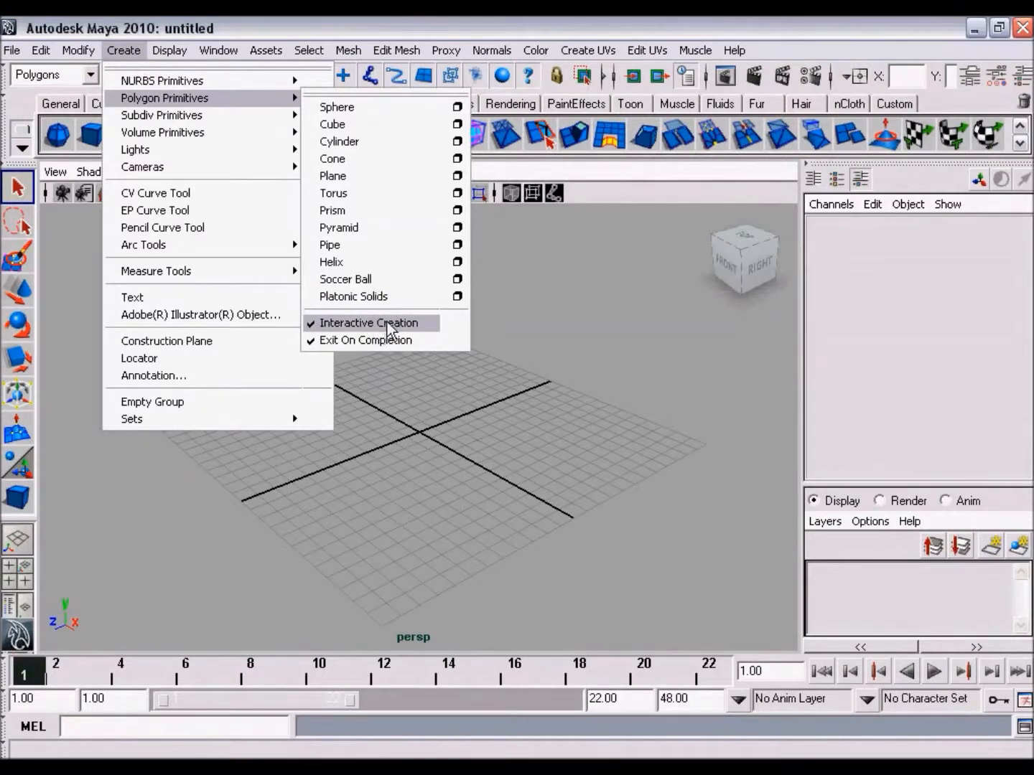
left_click(388, 327)
mouse_move(440, 414)
left_mouse_down("alt")
mouse_move(399, 434)
mouse_move(480, 429)
mouse_move(439, 424)
left_mouse_up("alt")
Create a polygon cube at the centre of the grid
left_click(128, 57)
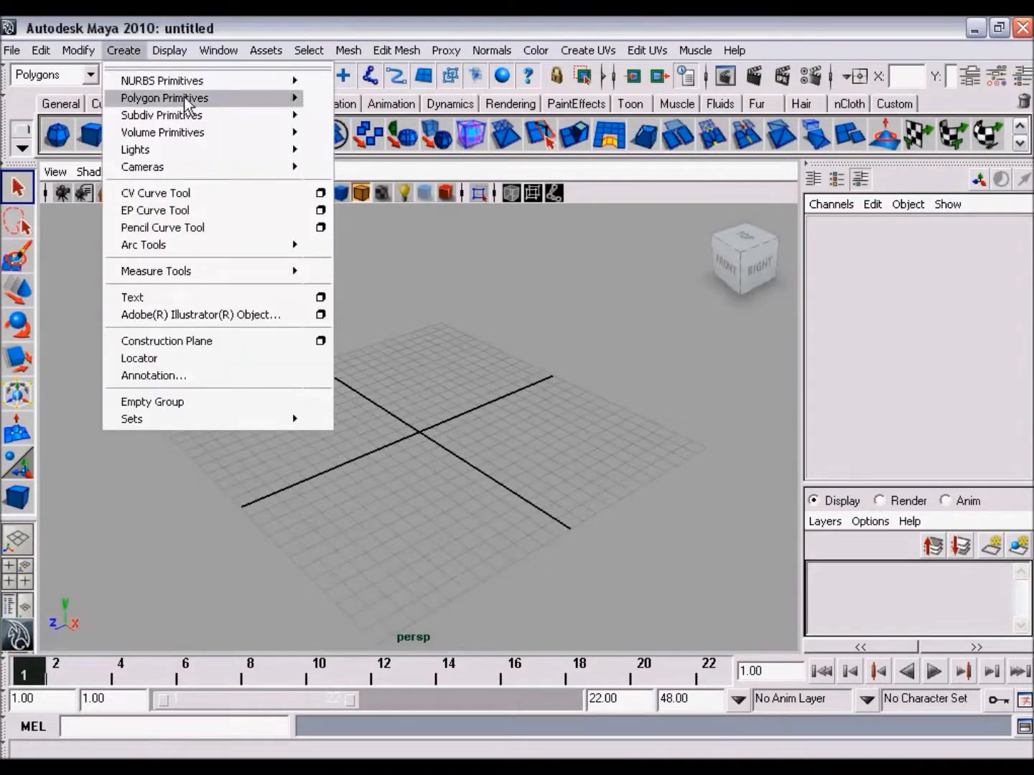
left_click(376, 131)
left_click_drag(431, 415, 457, 435, "alt")
right_click_drag(456, 434, 449, 422, "alt")
mouse_move(450, 422)
left_mouse_down("alt")
mouse_move(426, 413)
mouse_move(444, 415)
left_mouse_up("alt")
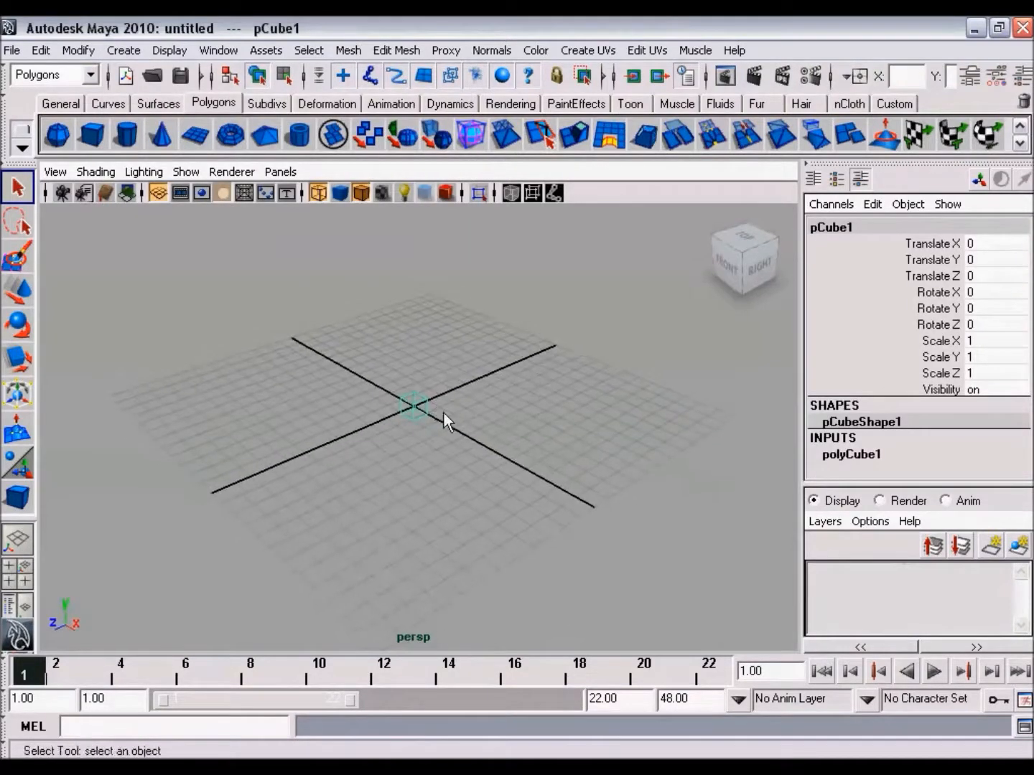
Set the perspective view's shading to Smooth Shade All so the cube is drawn solid
left_click(92, 172)
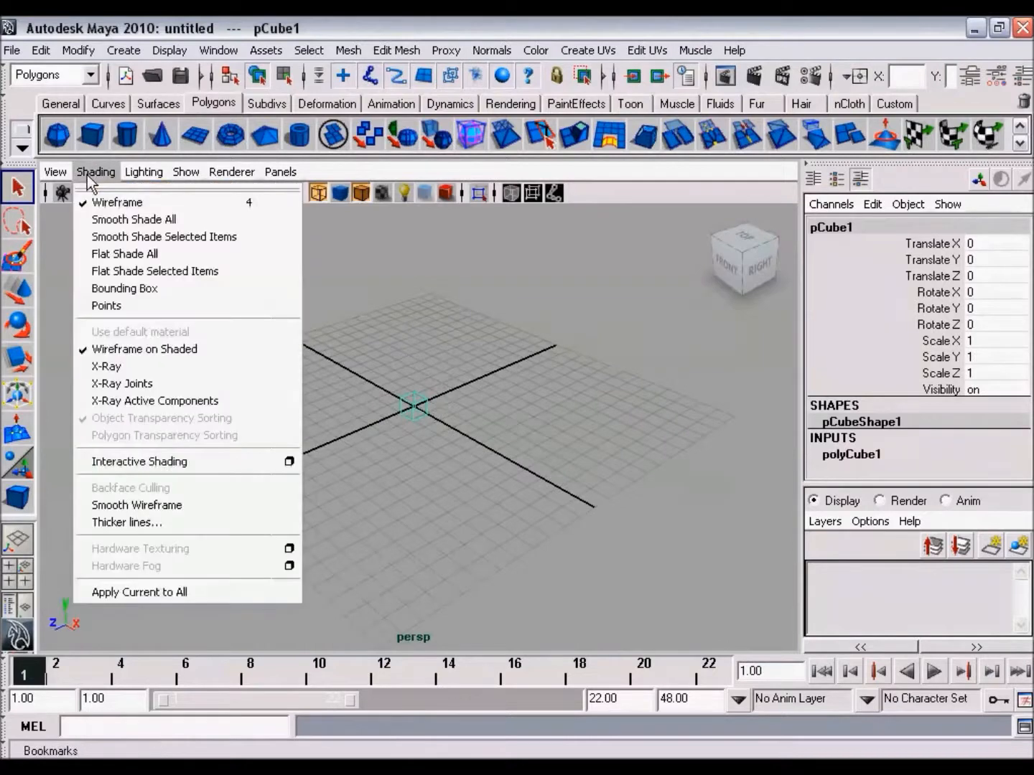
left_click(119, 221)
mouse_move(508, 466)
left_mouse_down("alt")
mouse_move(462, 457)
mouse_move(527, 468)
mouse_move(519, 460)
mouse_move(528, 454)
mouse_move(509, 441)
left_mouse_up("alt")
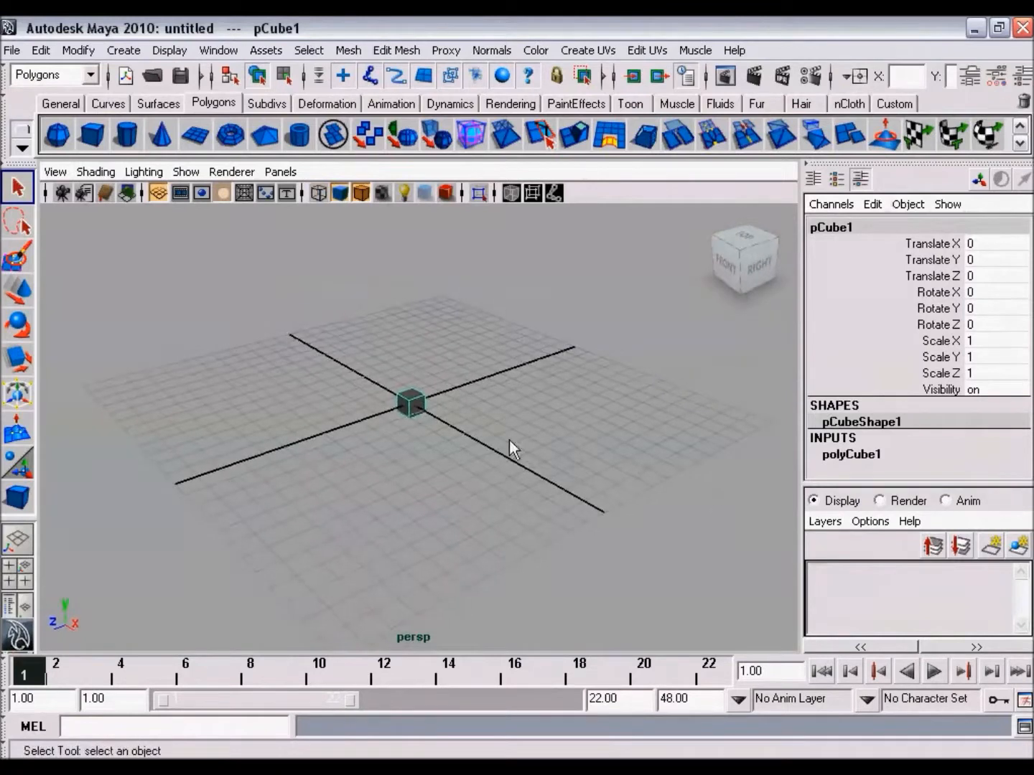
left_click_drag(456, 400, 488, 414, "alt")
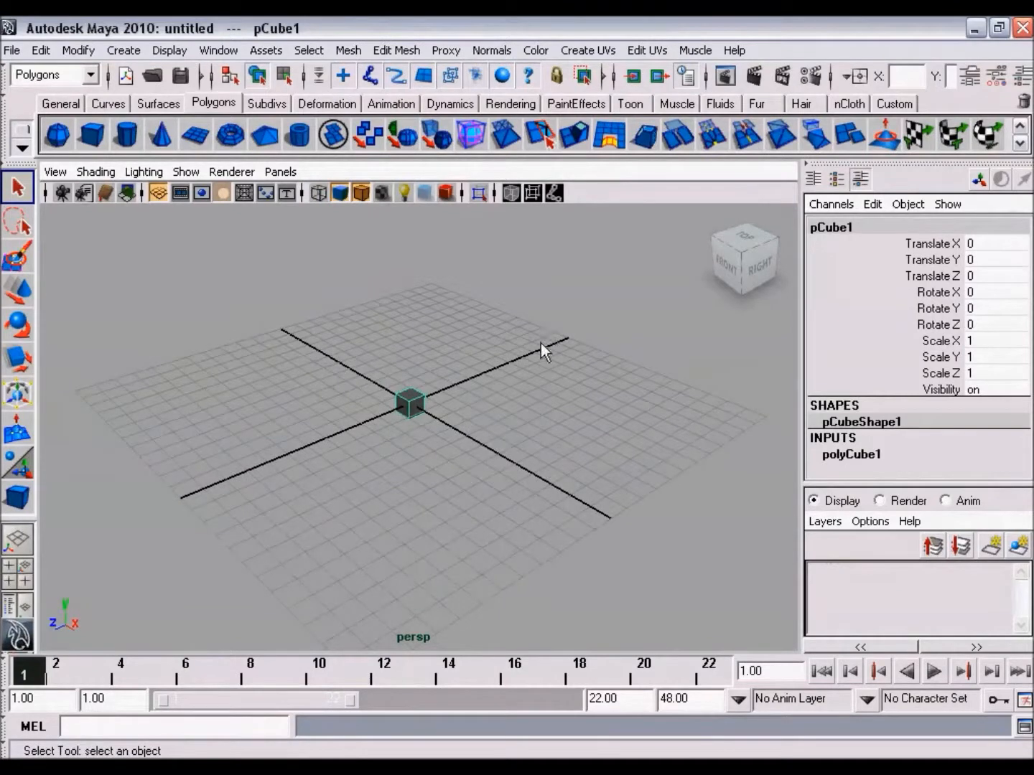
Deselect the cube, then reselect it with the Select Tool
left_click(498, 444)
mouse_move(439, 427)
left_mouse_down("alt")
mouse_move(492, 440)
mouse_move(428, 448)
mouse_move(437, 430)
left_mouse_up("alt")
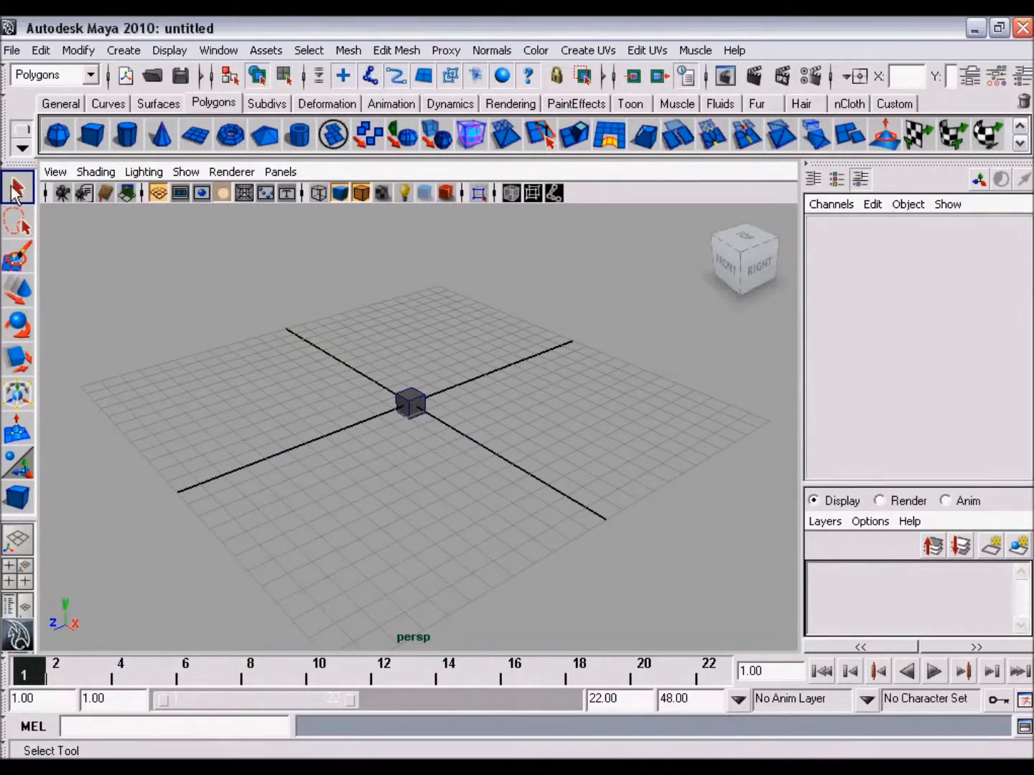
left_click_drag(342, 406, 435, 383, "alt")
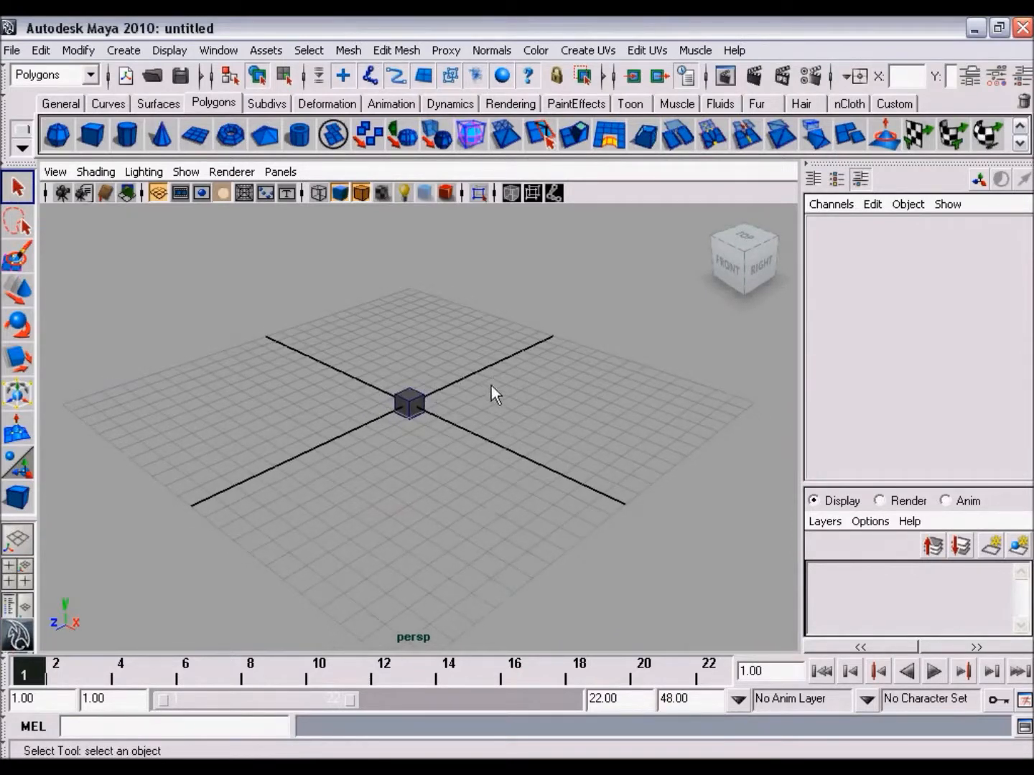
mouse_move(492, 407)
left_mouse_down("alt")
mouse_move(482, 404)
mouse_move(491, 408)
left_mouse_up("alt")
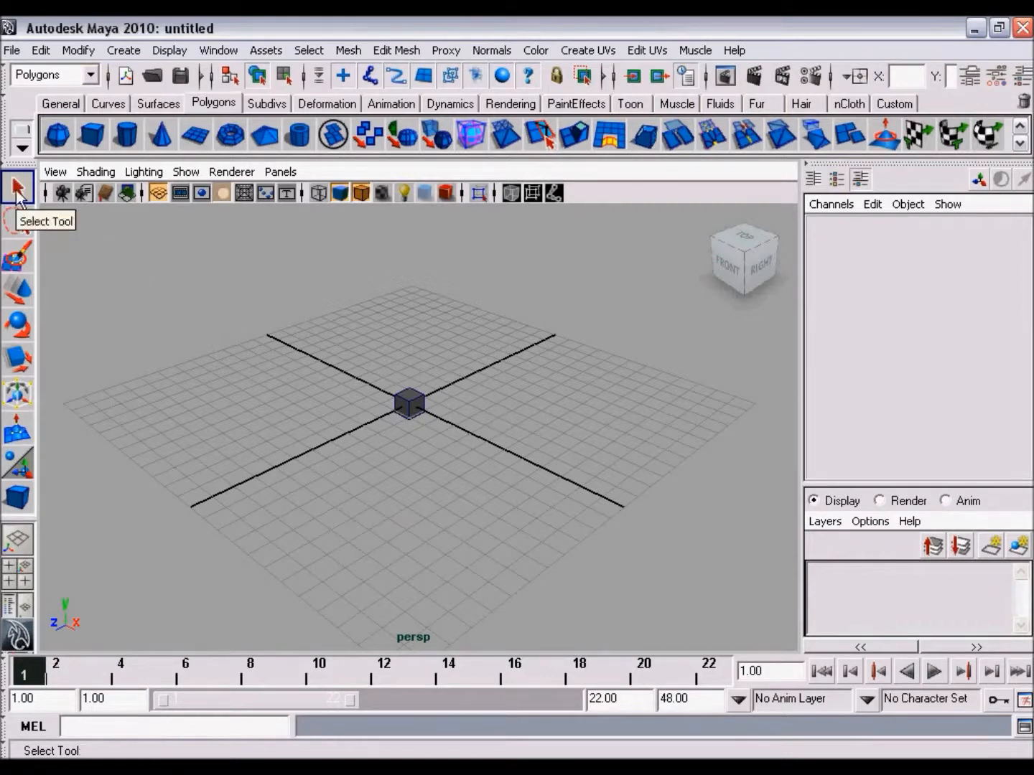
left_click_drag(411, 418, 414, 413, "alt")
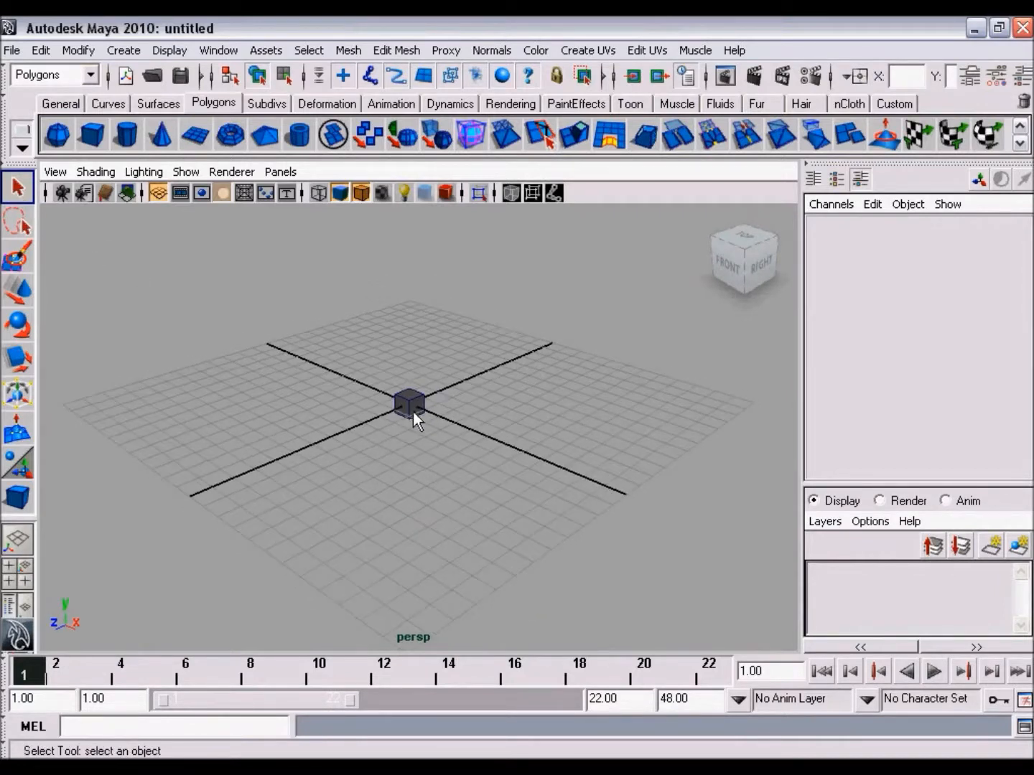
left_click(411, 403)
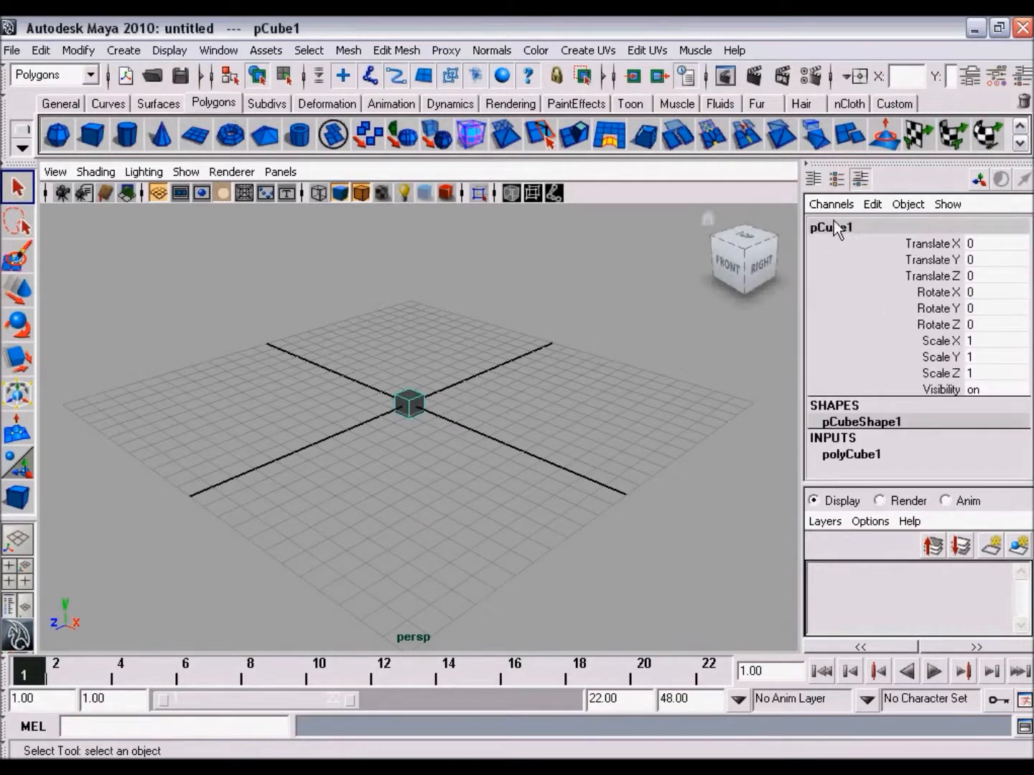
left_click_drag(631, 380, 565, 397, "alt")
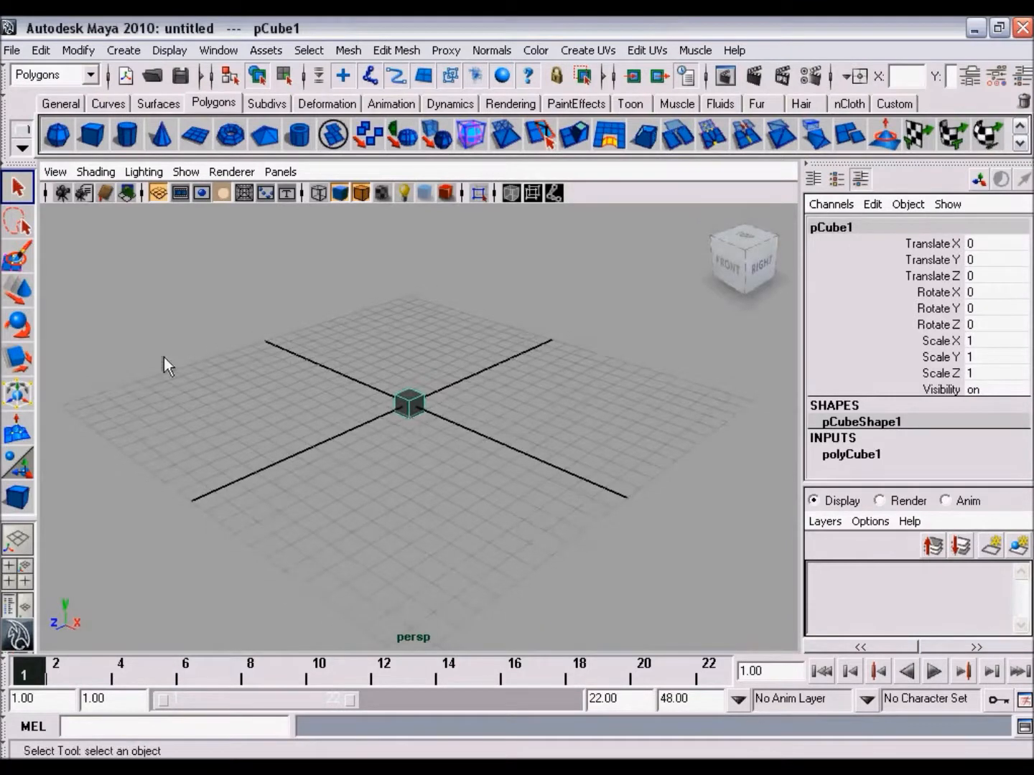
Cycle through the Move, Rotate and Scale tools on the cube, then deselect it
left_click(17, 291)
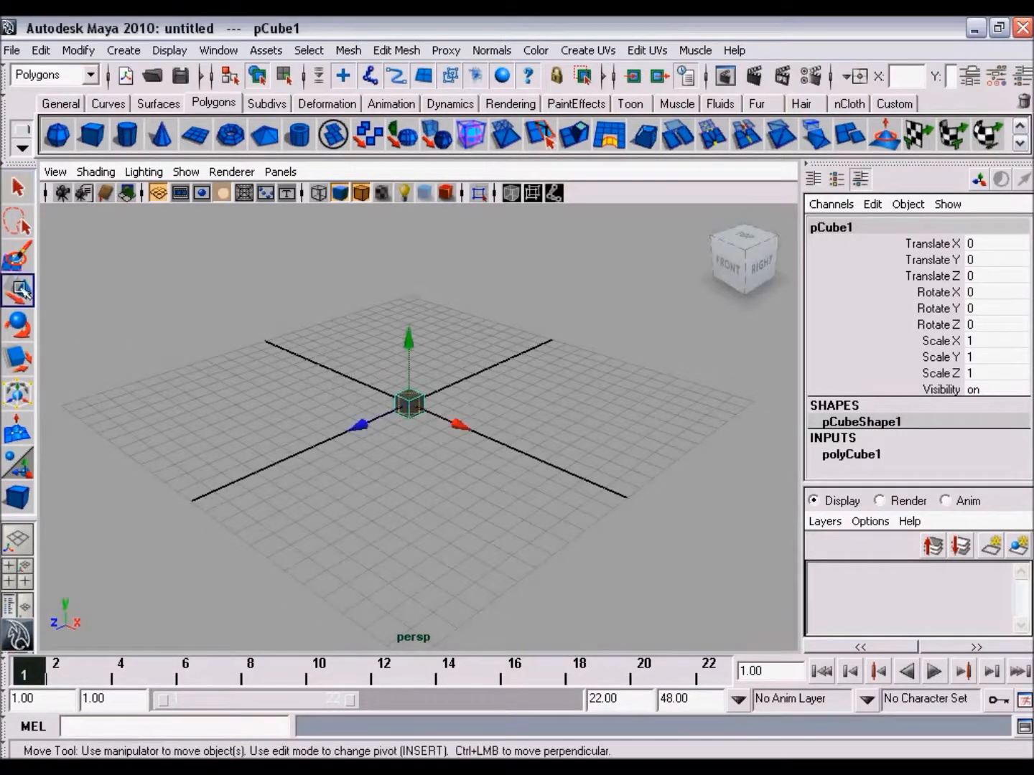
left_click(20, 331)
left_click(16, 359)
left_click_drag(467, 451, 506, 450, "alt")
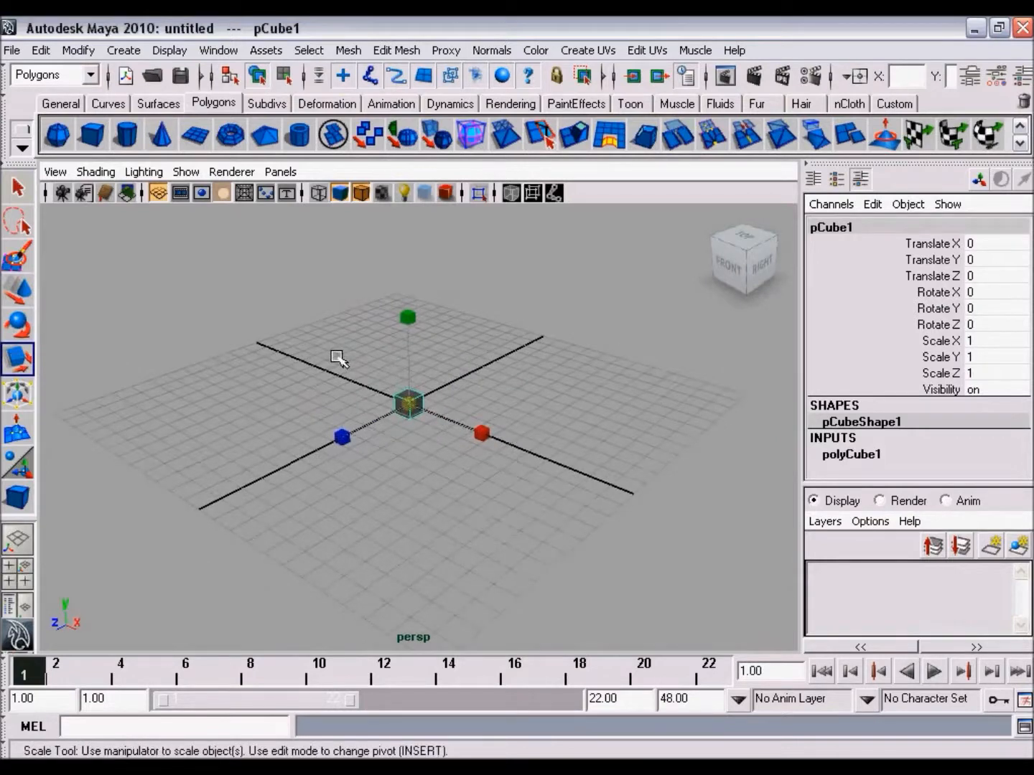
left_click_drag(502, 427, 527, 399, "alt")
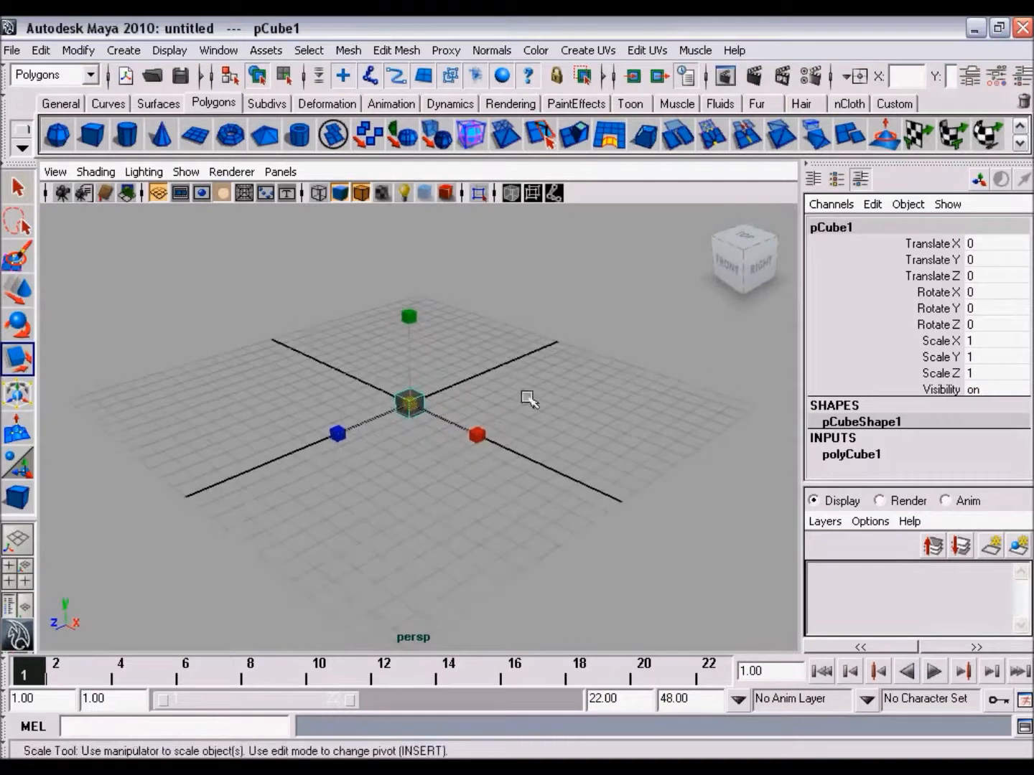
left_click(528, 399)
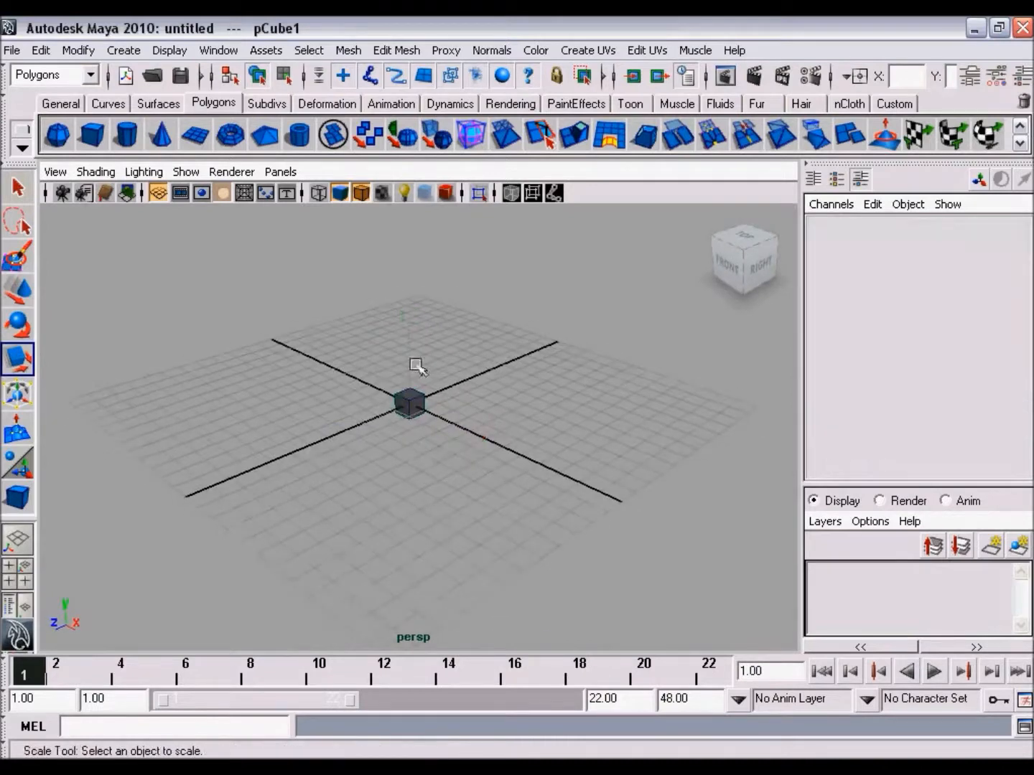
Select the cube with the Move Tool and shift it about 0.28 units along the positive X axis
left_click(19, 291)
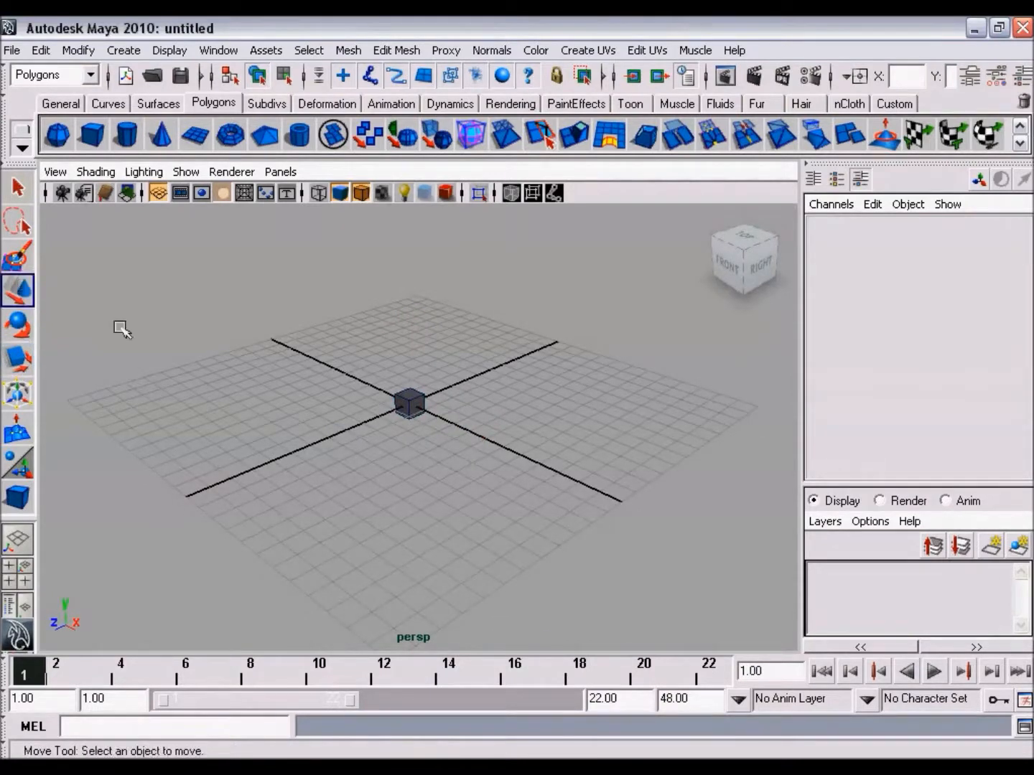
left_click(416, 399)
right_click_drag(434, 466, 487, 475, "alt")
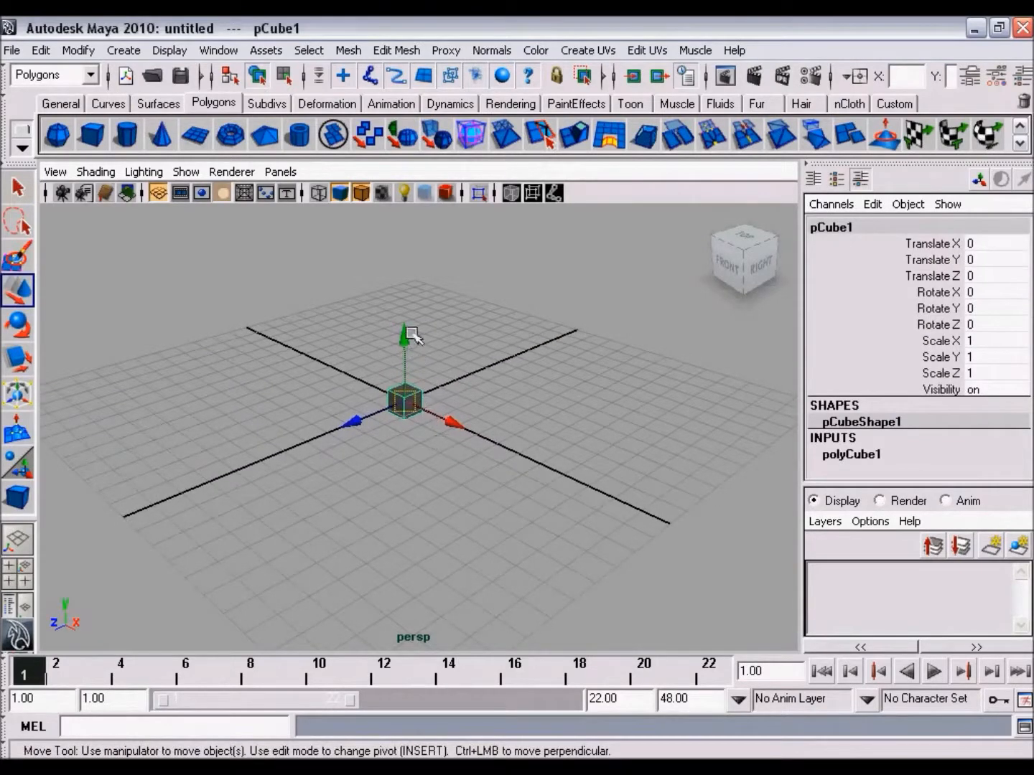
mouse_move(513, 455)
right_mouse_down("alt")
mouse_move(460, 435)
mouse_move(503, 445)
right_mouse_up("alt")
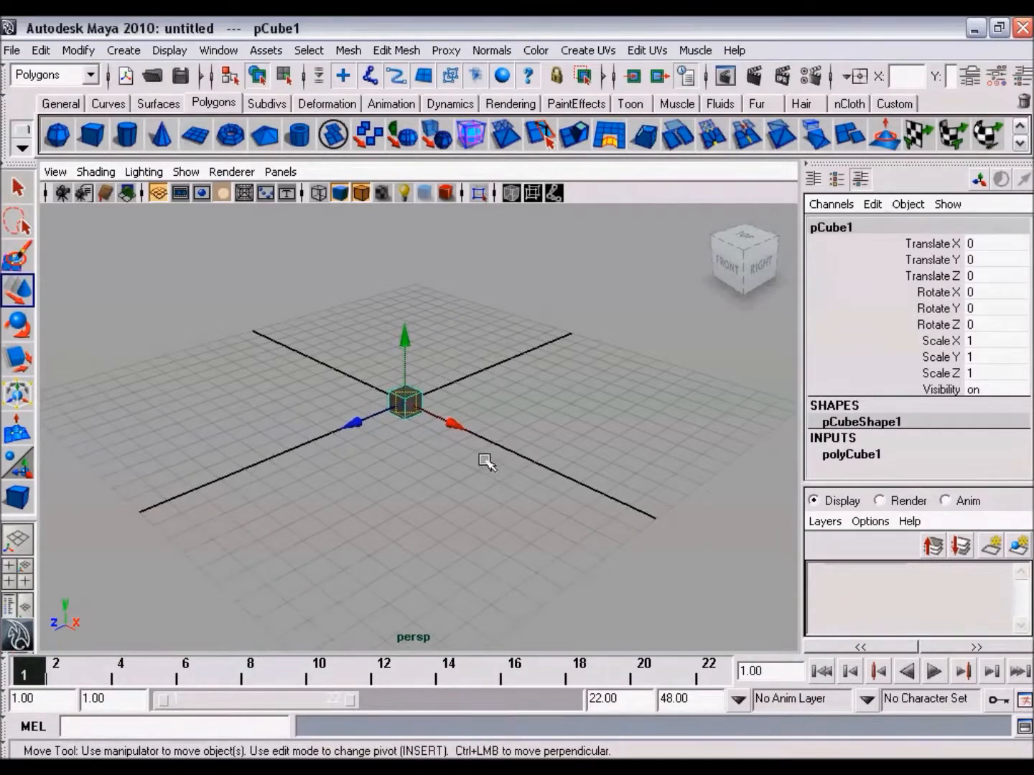
mouse_move(486, 462)
left_mouse_down("alt")
mouse_move(527, 460)
mouse_move(463, 464)
mouse_move(498, 448)
mouse_move(480, 458)
left_mouse_up("alt")
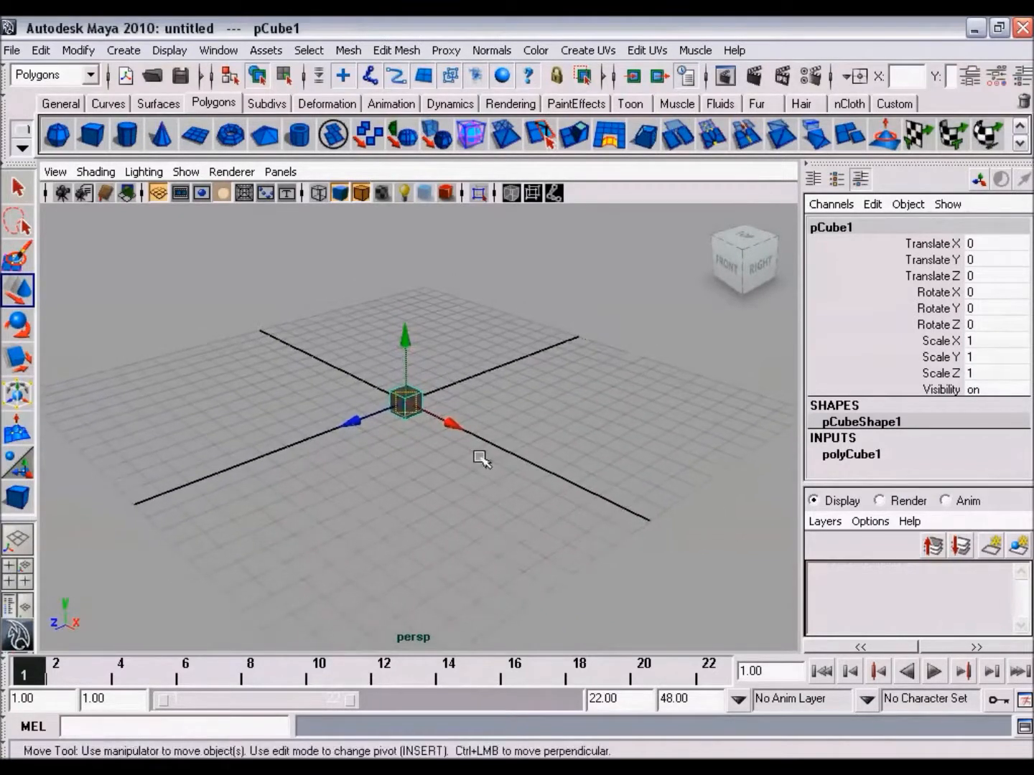
middle_click_drag(481, 454, 488, 499, "alt")
left_click_drag(486, 498, 495, 482, "alt")
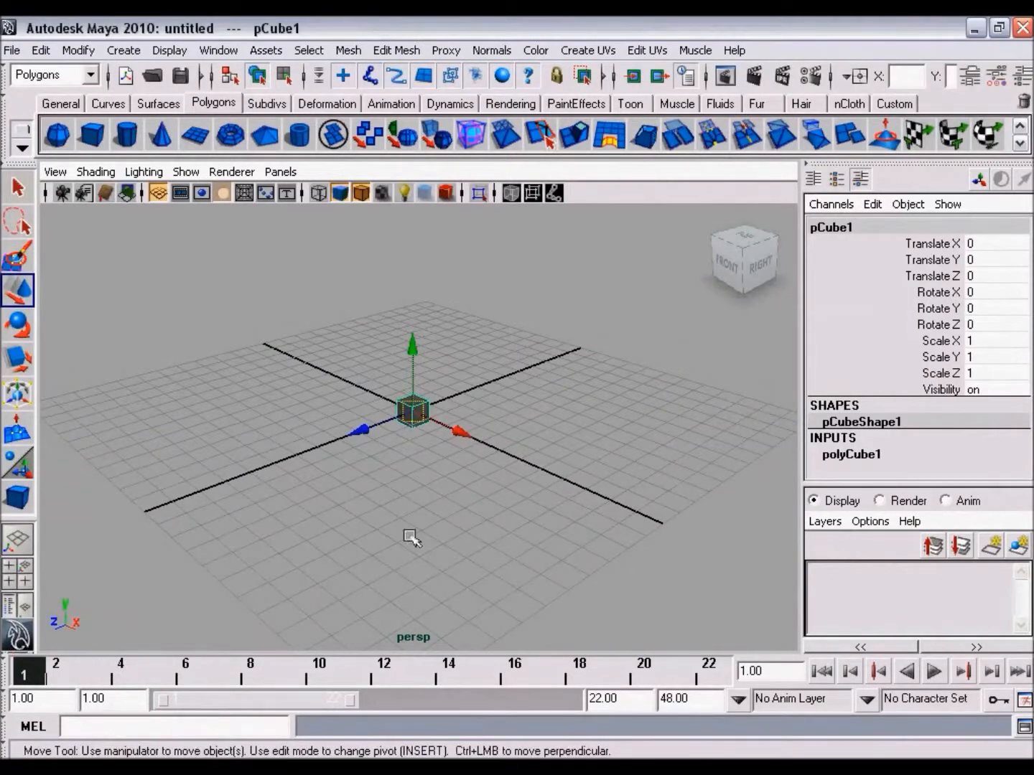
mouse_move(459, 434)
left_mouse_down()
mouse_move(566, 490)
mouse_move(323, 380)
mouse_move(636, 506)
mouse_move(260, 356)
mouse_move(535, 480)
mouse_move(377, 409)
mouse_move(517, 468)
mouse_move(542, 291)
mouse_move(277, 306)
mouse_move(535, 523)
mouse_move(411, 256)
mouse_move(560, 581)
mouse_move(409, 255)
mouse_move(534, 593)
mouse_move(359, 266)
mouse_move(503, 455)
mouse_move(463, 439)
left_mouse_up()
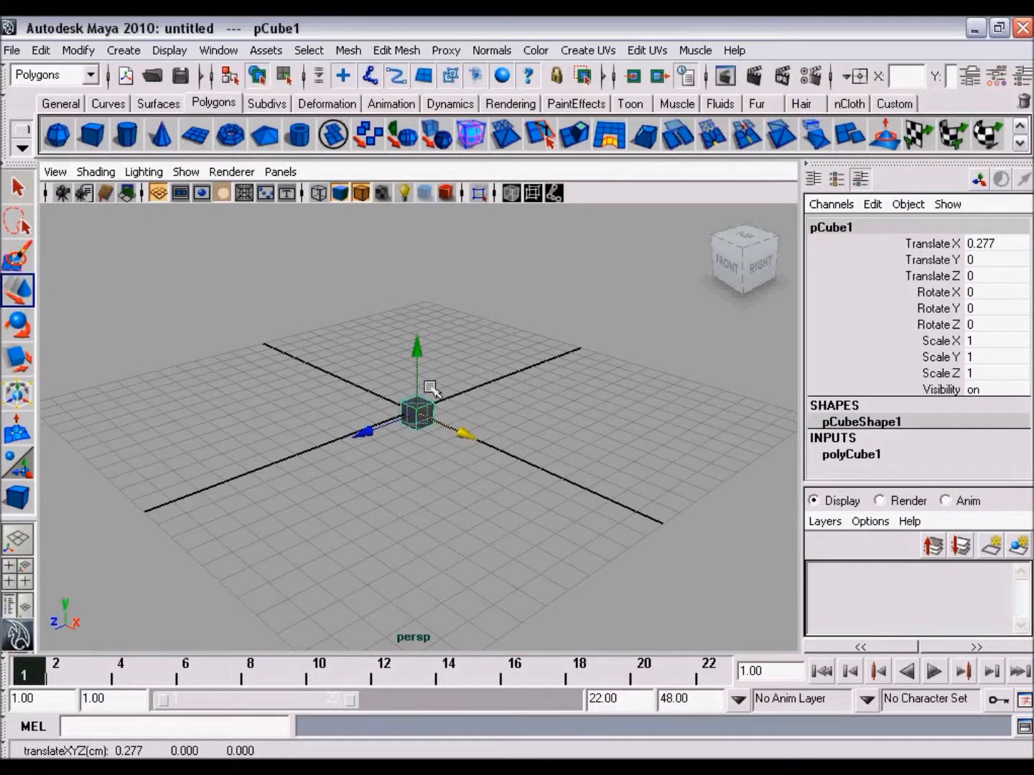
Move the cube along Y and Z, finishing with a free move to about X 0.291, Y 0.181, Z 0.536
mouse_move(417, 352)
left_mouse_down()
mouse_move(423, 247)
mouse_move(417, 390)
mouse_move(436, 242)
mouse_move(420, 378)
left_mouse_up()
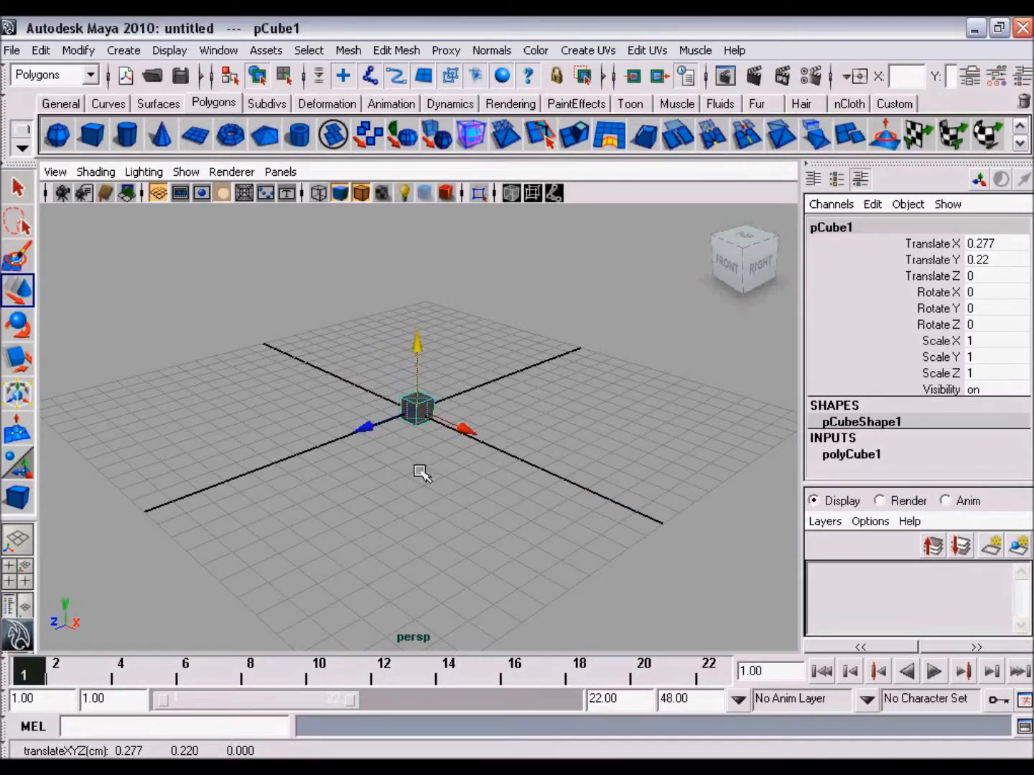
mouse_move(367, 430)
left_mouse_down()
mouse_move(473, 388)
mouse_move(494, 420)
mouse_move(261, 498)
mouse_move(363, 455)
left_mouse_up()
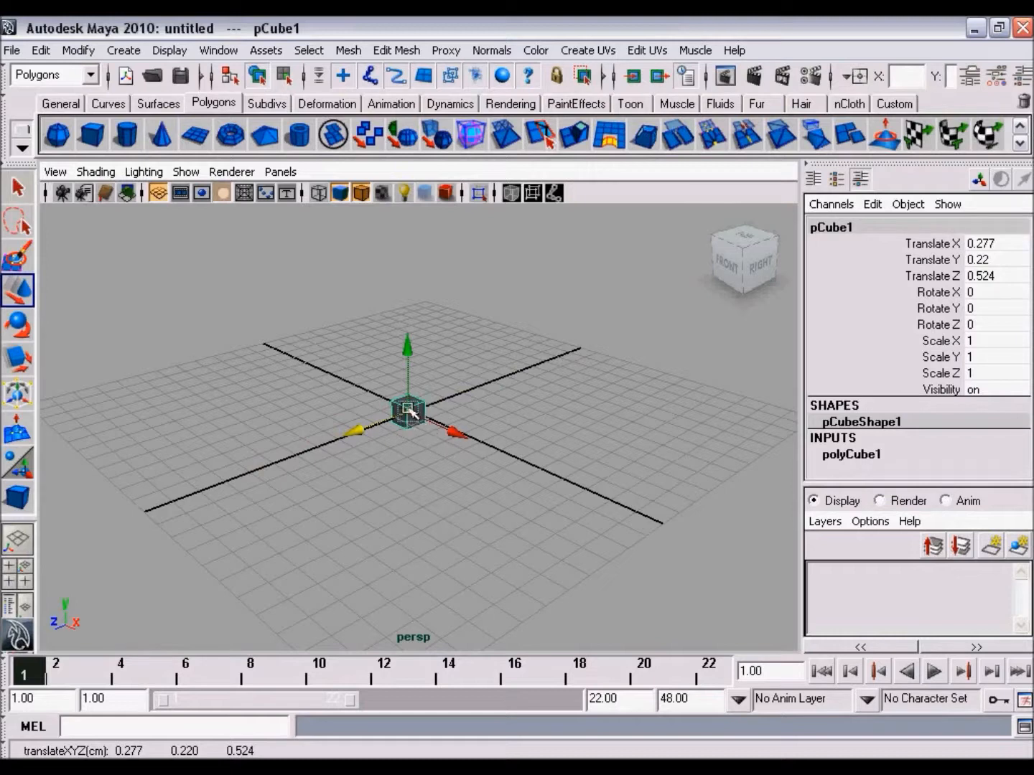
mouse_move(410, 416)
left_mouse_down()
mouse_move(358, 510)
mouse_move(390, 284)
mouse_move(473, 433)
mouse_move(364, 492)
mouse_move(486, 486)
mouse_move(442, 482)
mouse_move(408, 415)
left_mouse_up()
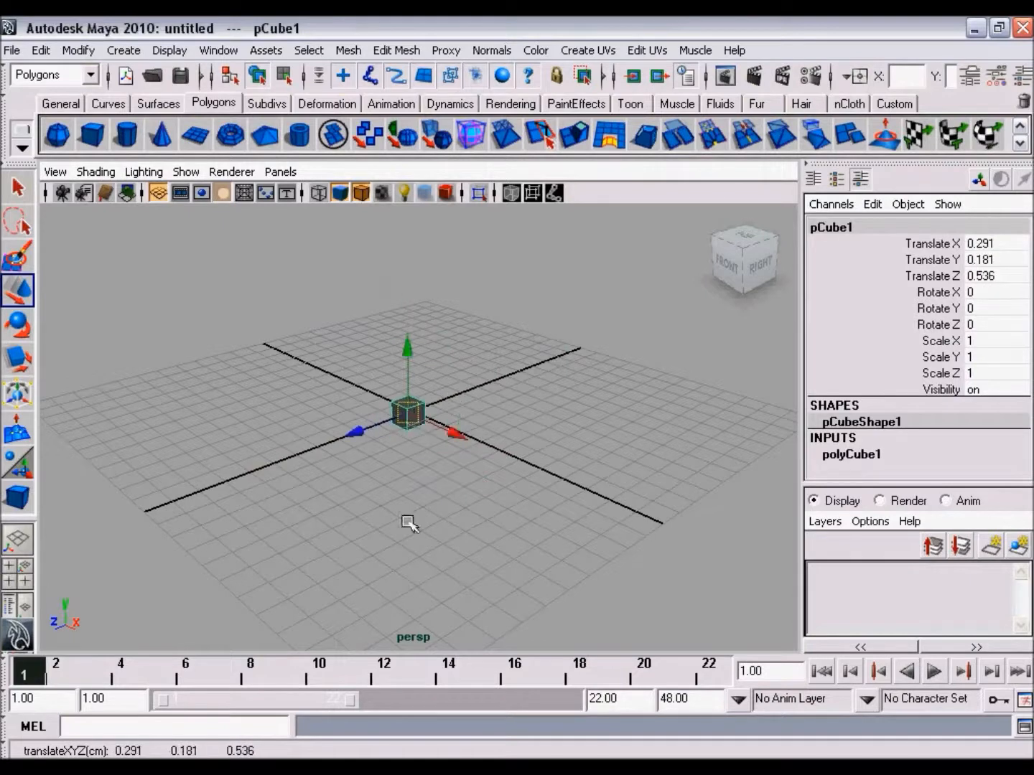
Rotate the cube around individual axes and then freely, to about 124.7° in X, 41.1° in Y and 140° in Z
left_click(13, 332)
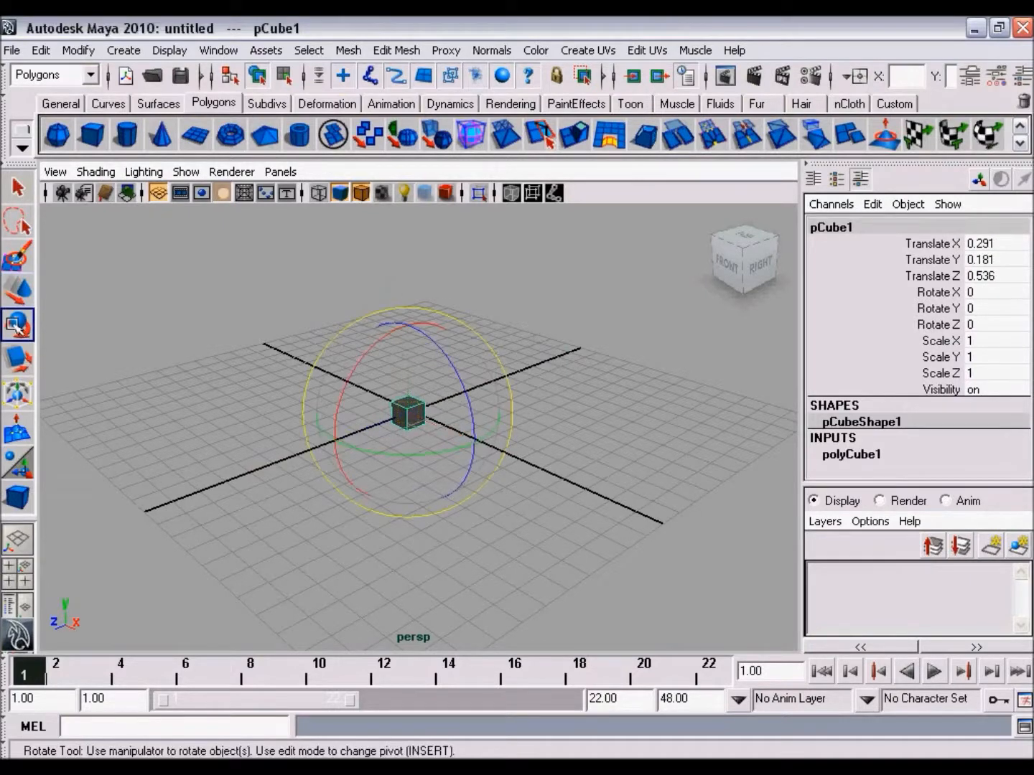
left_click(461, 375)
left_click_drag(459, 375, 494, 513)
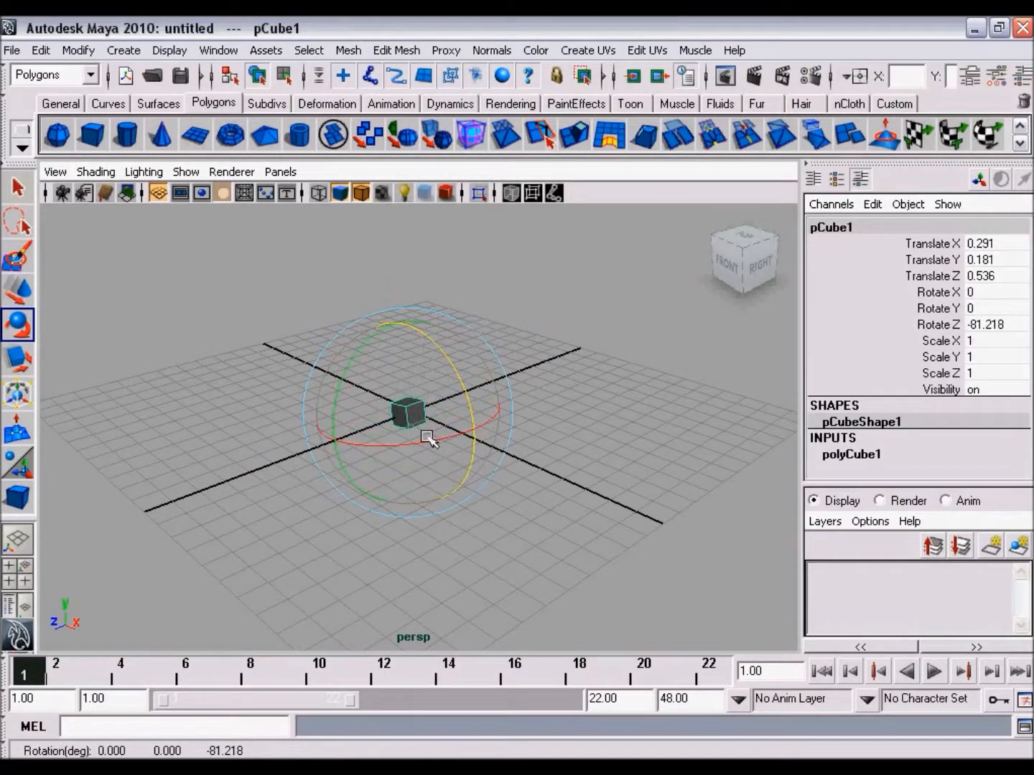
left_click_drag(428, 443, 374, 353)
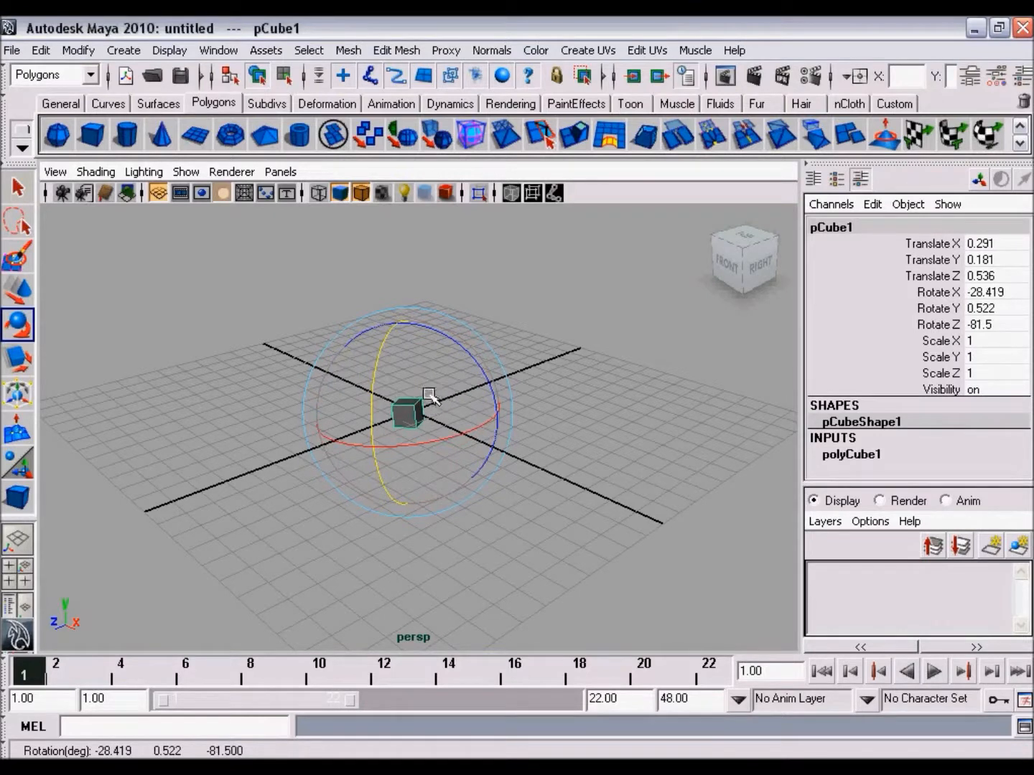
mouse_move(435, 401)
left_mouse_down()
mouse_move(420, 348)
mouse_move(488, 411)
mouse_move(388, 411)
mouse_move(457, 429)
mouse_move(307, 376)
mouse_move(346, 484)
mouse_move(430, 407)
mouse_move(401, 466)
mouse_move(446, 383)
left_mouse_up()
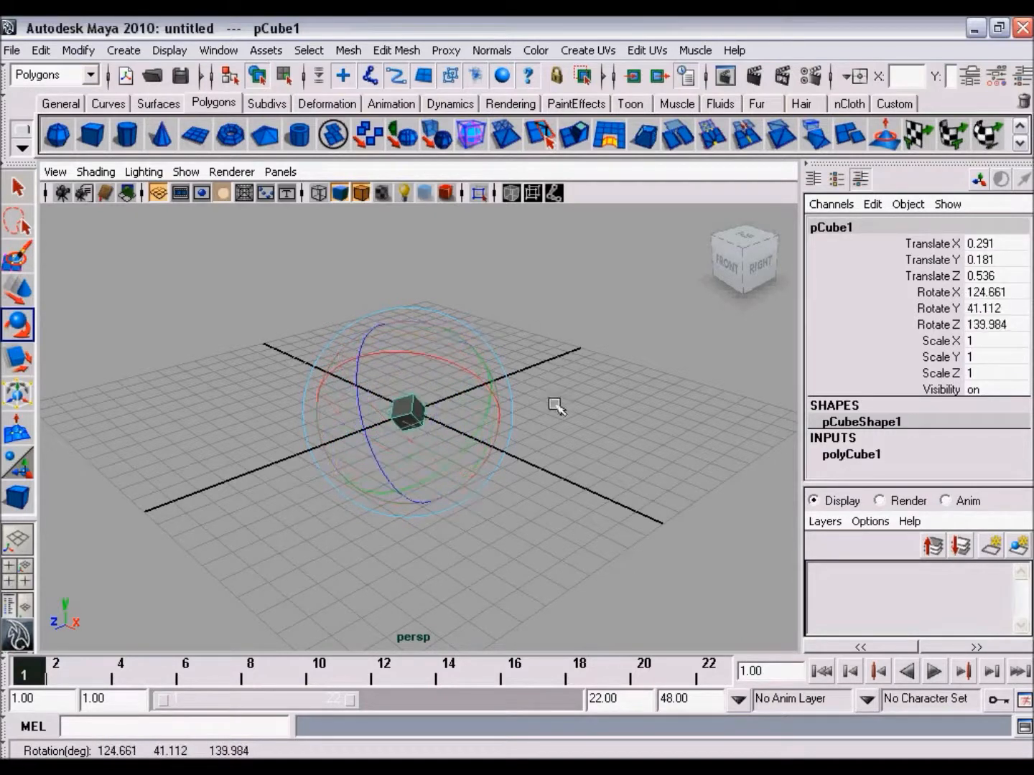
Undo all the rotations made to the cube
left_click(41, 49)
left_click(74, 83)
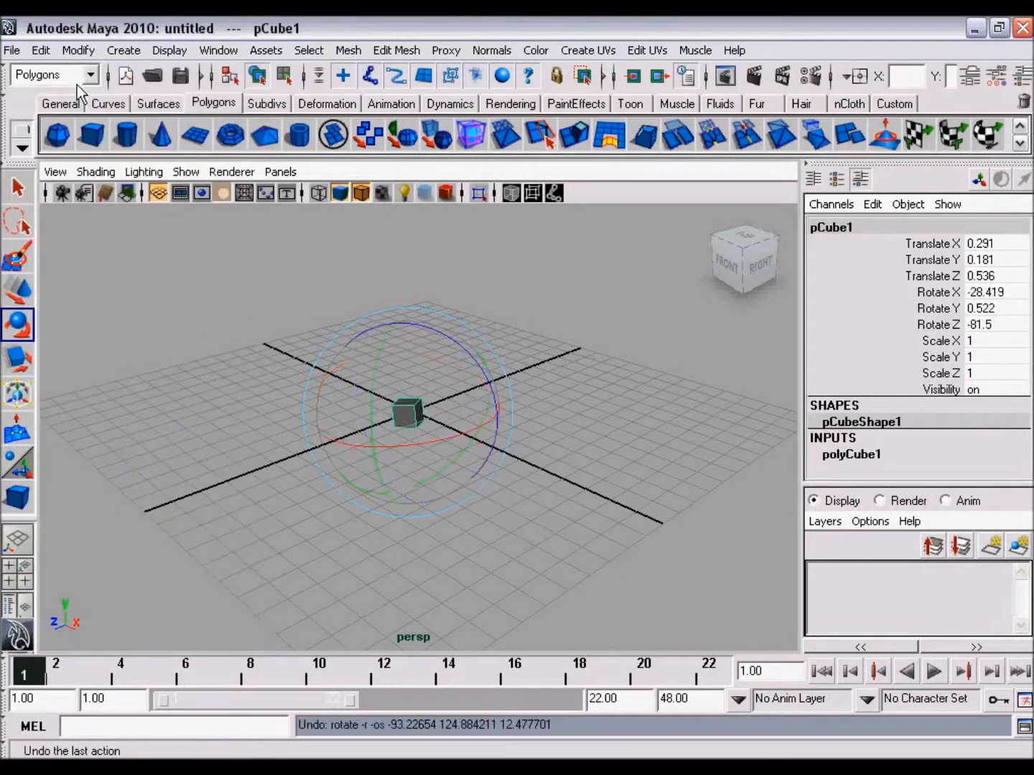
key("ctrl+z")
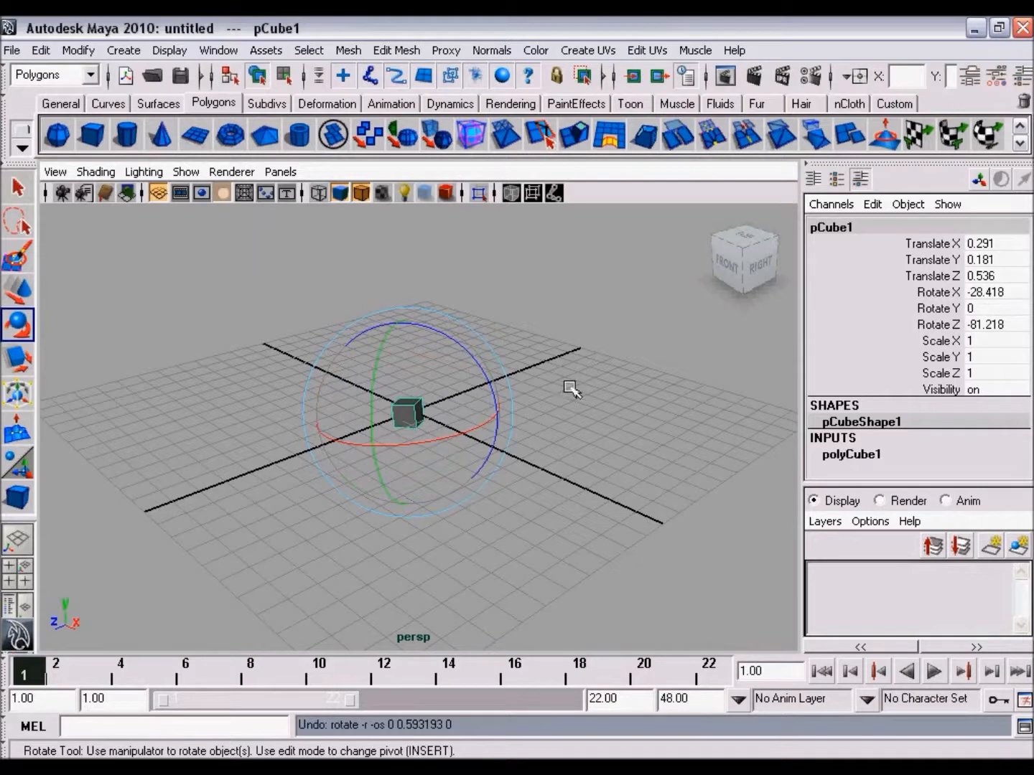
key("ctrl+z")
key("ctrl+z")
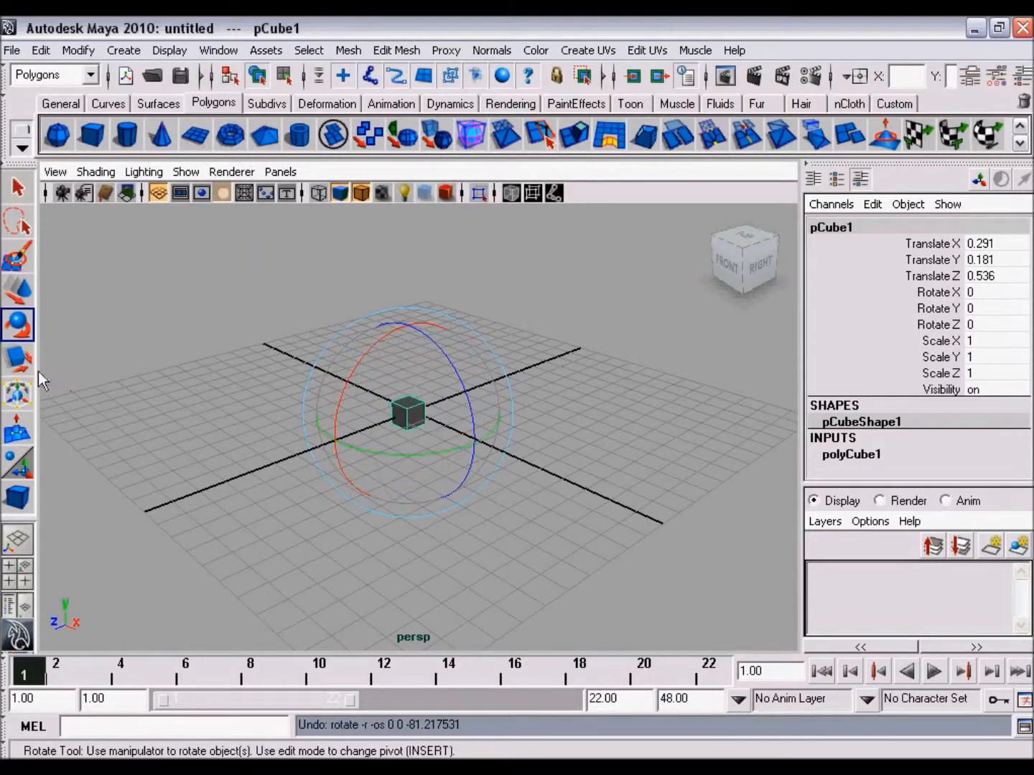
Scale the cube with the Scale Tool along X, Z and Y, then overall to about 3.773, 2.578 and 4.508
left_click(20, 360)
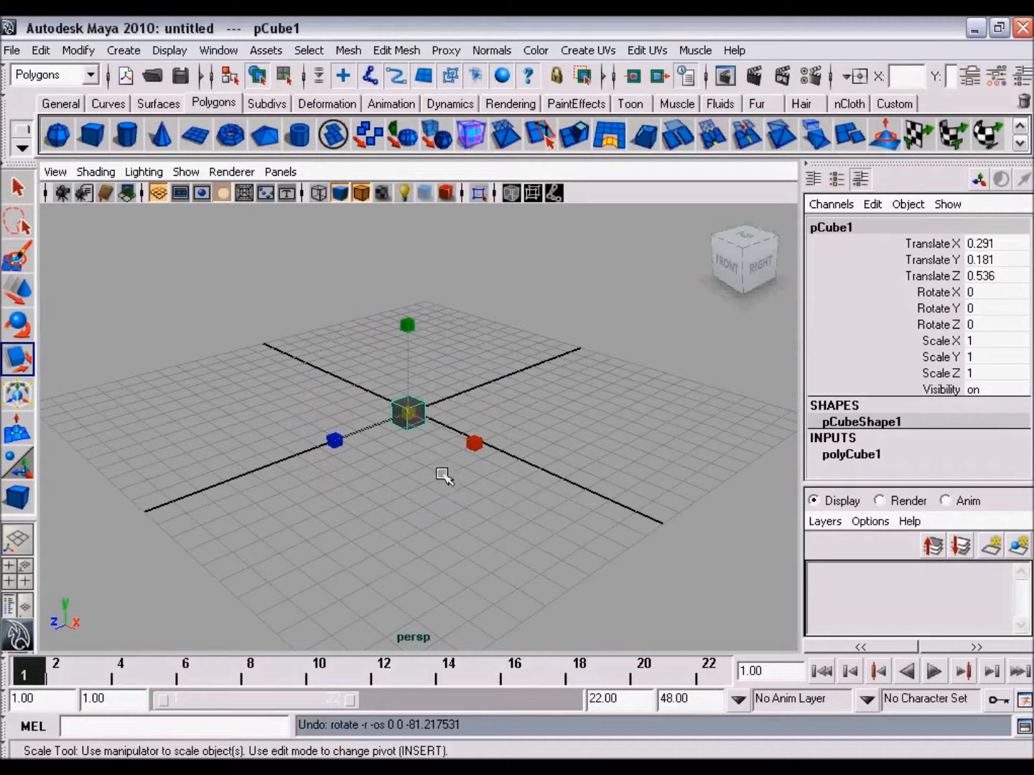
left_click_drag(475, 442, 583, 561)
left_click_drag(334, 436, 133, 526)
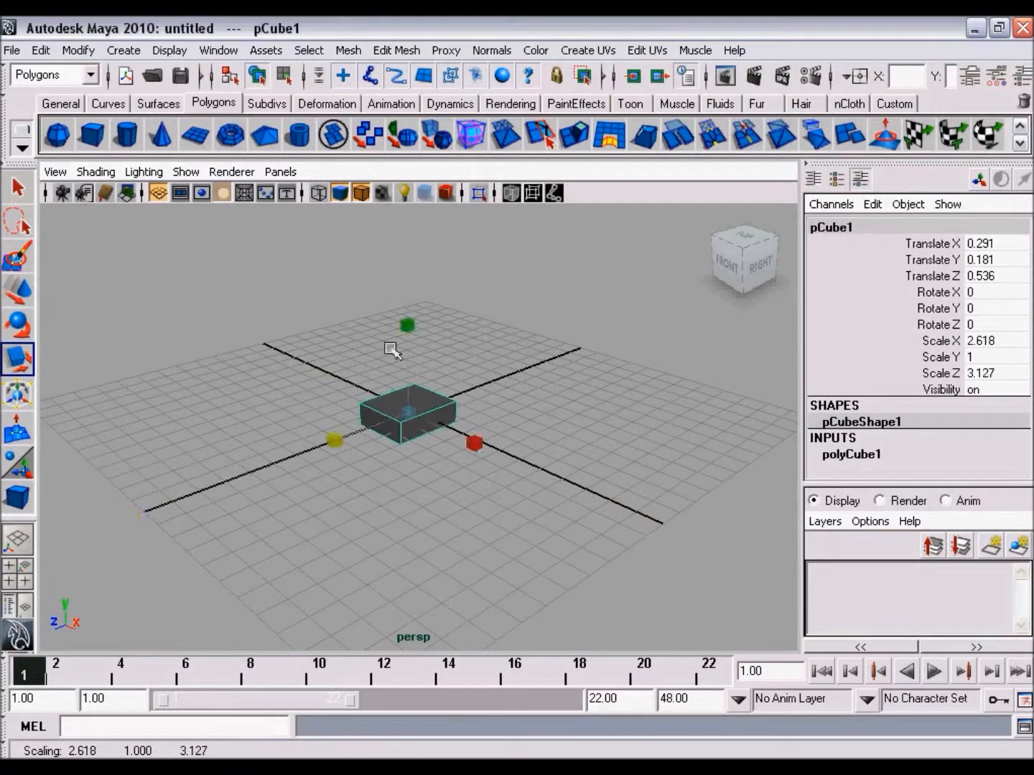
left_click_drag(407, 324, 431, 249)
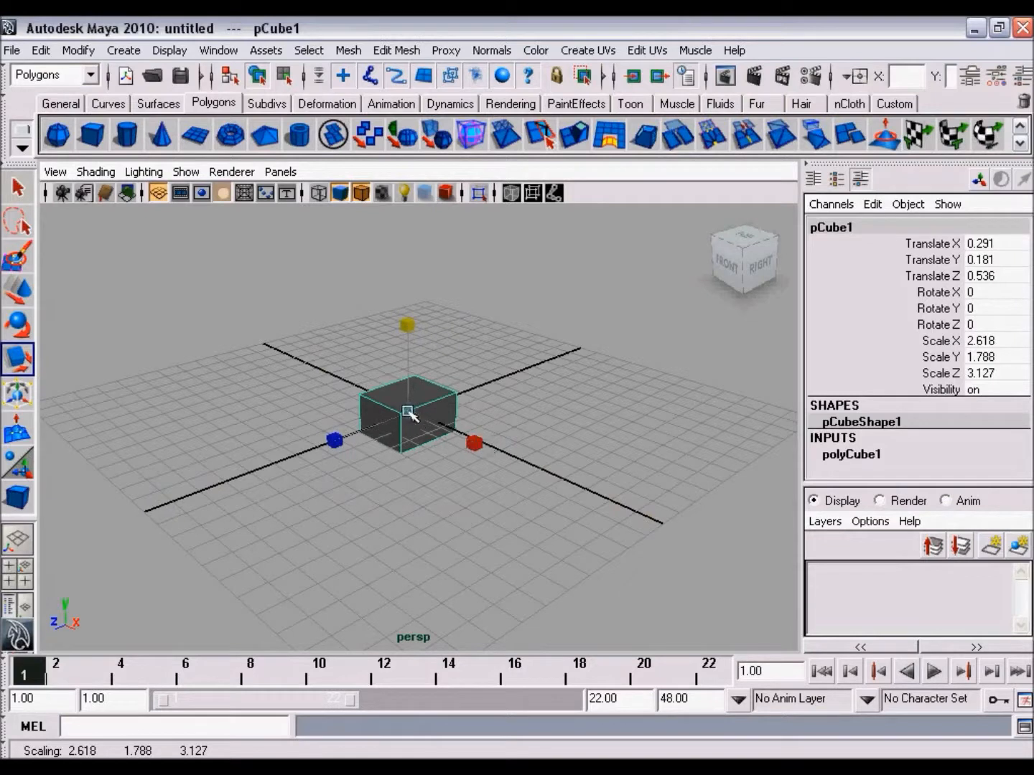
left_click_drag(411, 416, 486, 439)
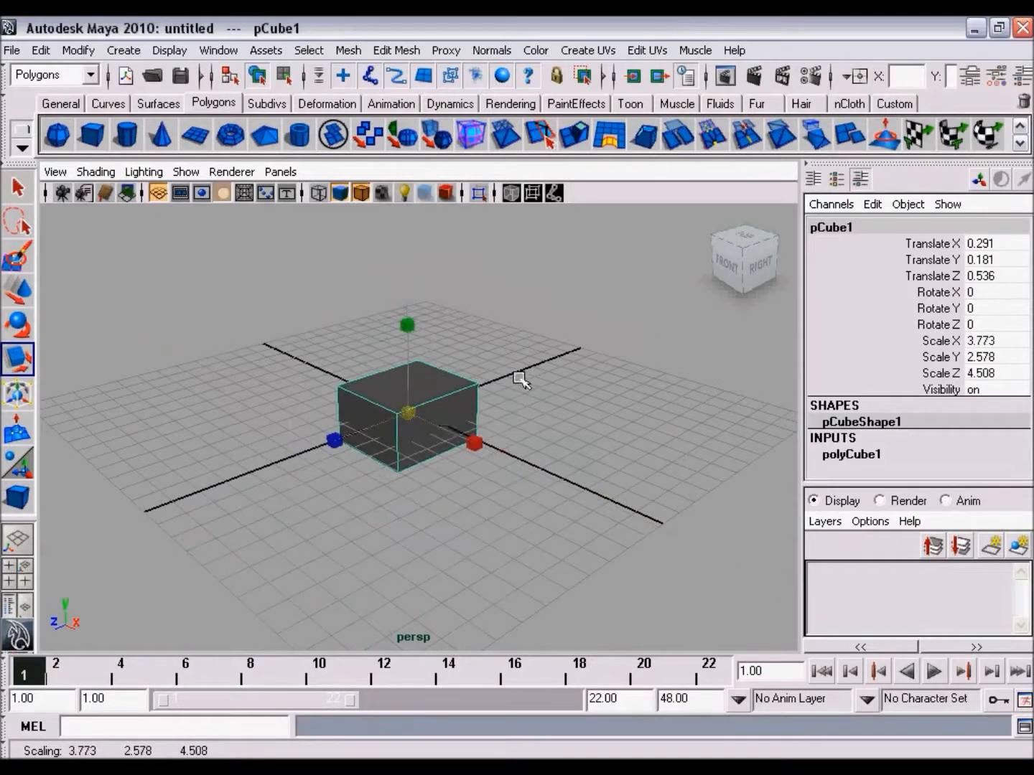
Undo all the scaling made to the cube
key("ctrl+z")
key("ctrl+z")
key("ctrl+z")
key("ctrl+z")
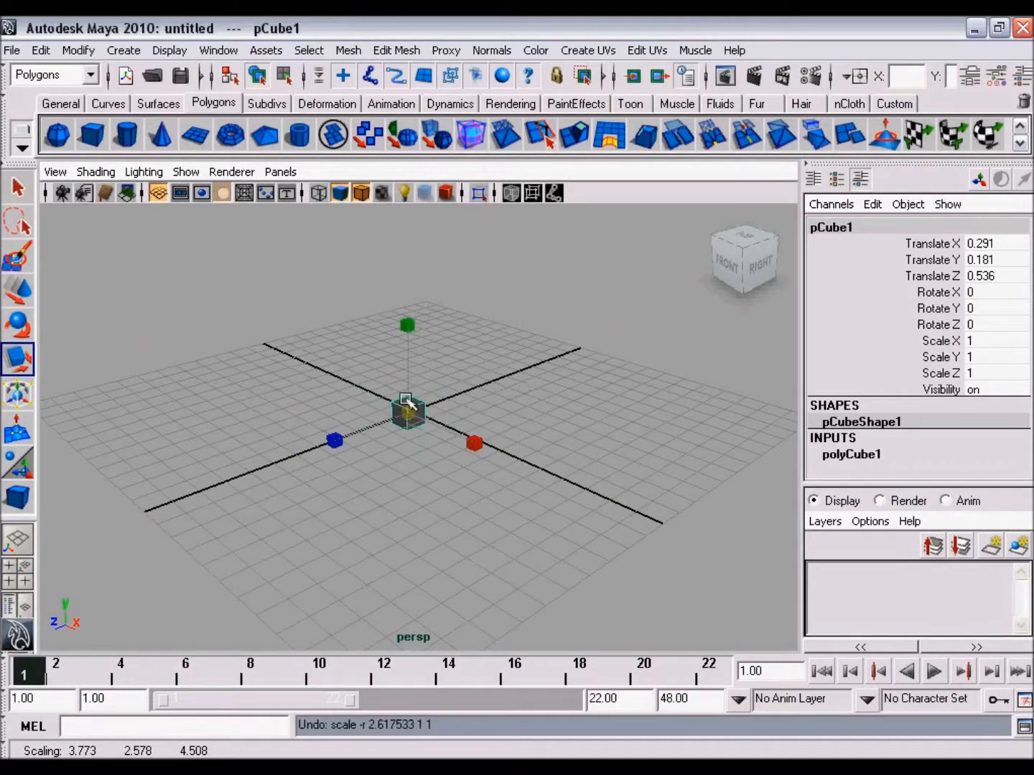
Scale the cube uniformly to about 5.837 on all three axes
left_click_drag(413, 415, 510, 419)
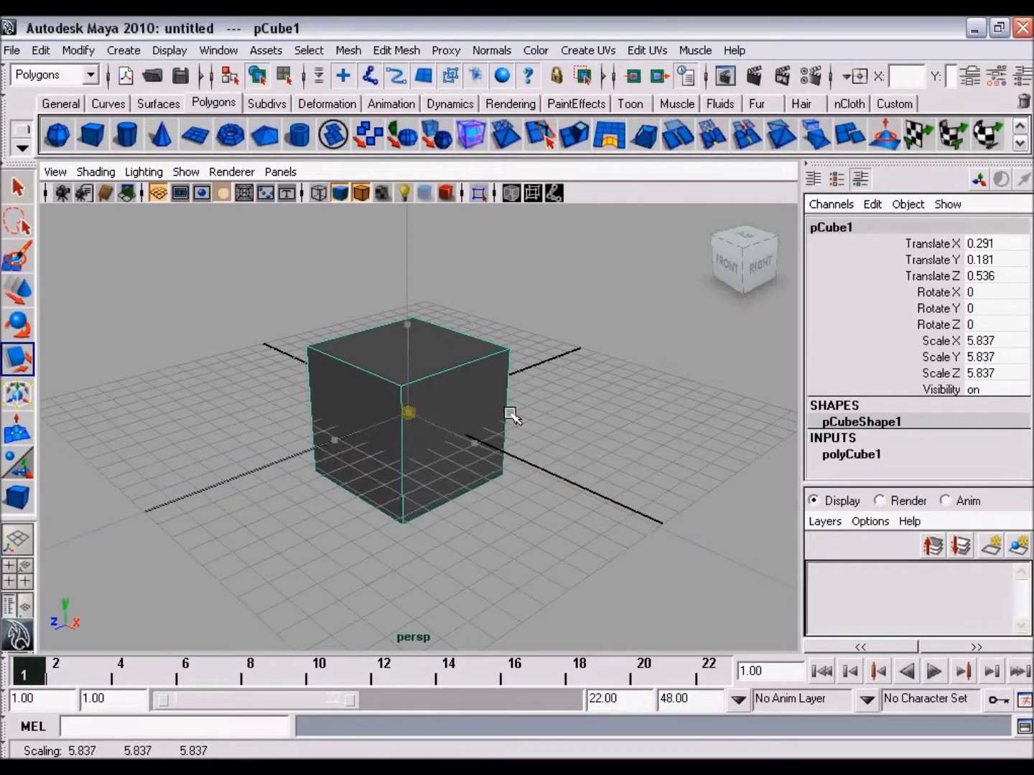
right_click_drag(493, 439, 449, 425, "alt")
right_click_drag(374, 425, 416, 431, "alt")
left_click_drag(416, 430, 437, 407, "alt")
right_click_drag(439, 406, 452, 432, "alt")
left_click_drag(447, 430, 482, 434, "alt")
right_click_drag(482, 434, 476, 432, "alt")
left_click_drag(477, 432, 431, 414, "alt")
middle_click_drag(430, 414, 430, 423, "alt")
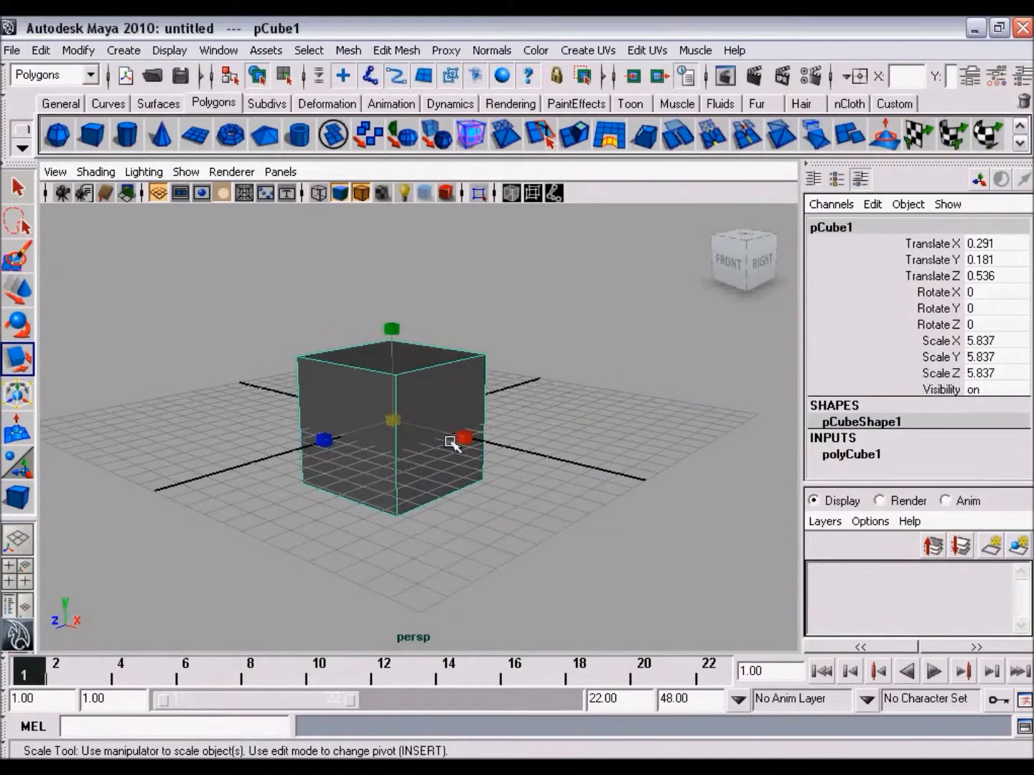
Switch the cube to vertex mode and move its upper right corner vertex to about X 4.037, Y 2.938, Z -0.157
right_click(423, 394)
right_click_drag(424, 394, 360, 397)
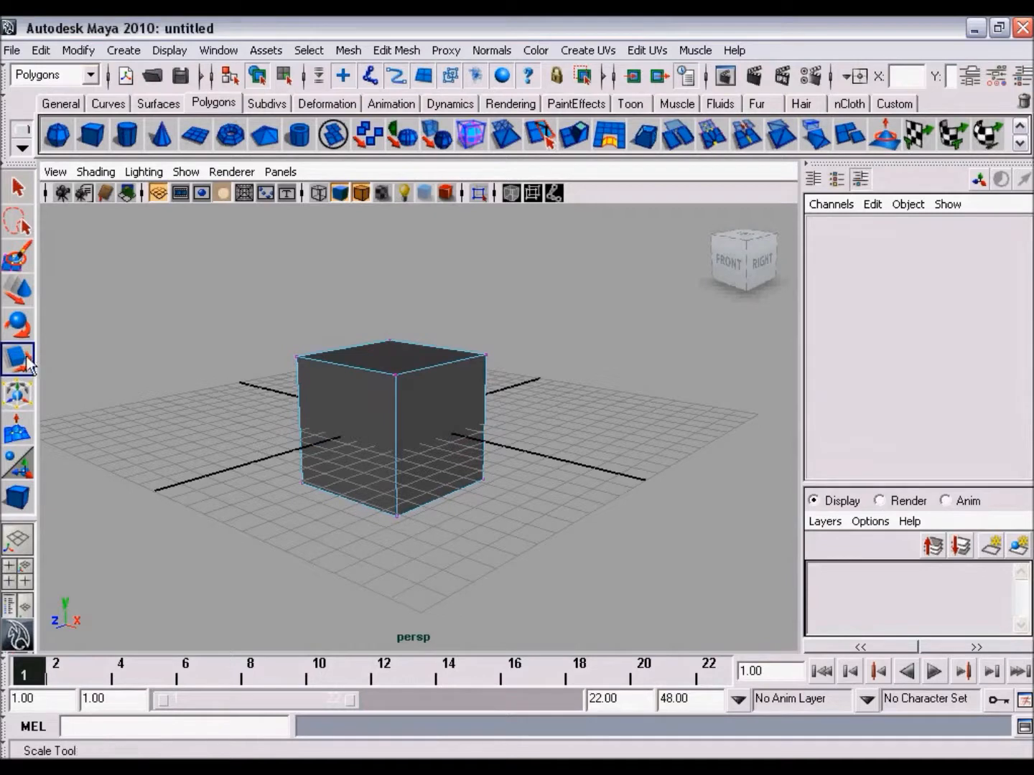
left_click(20, 294)
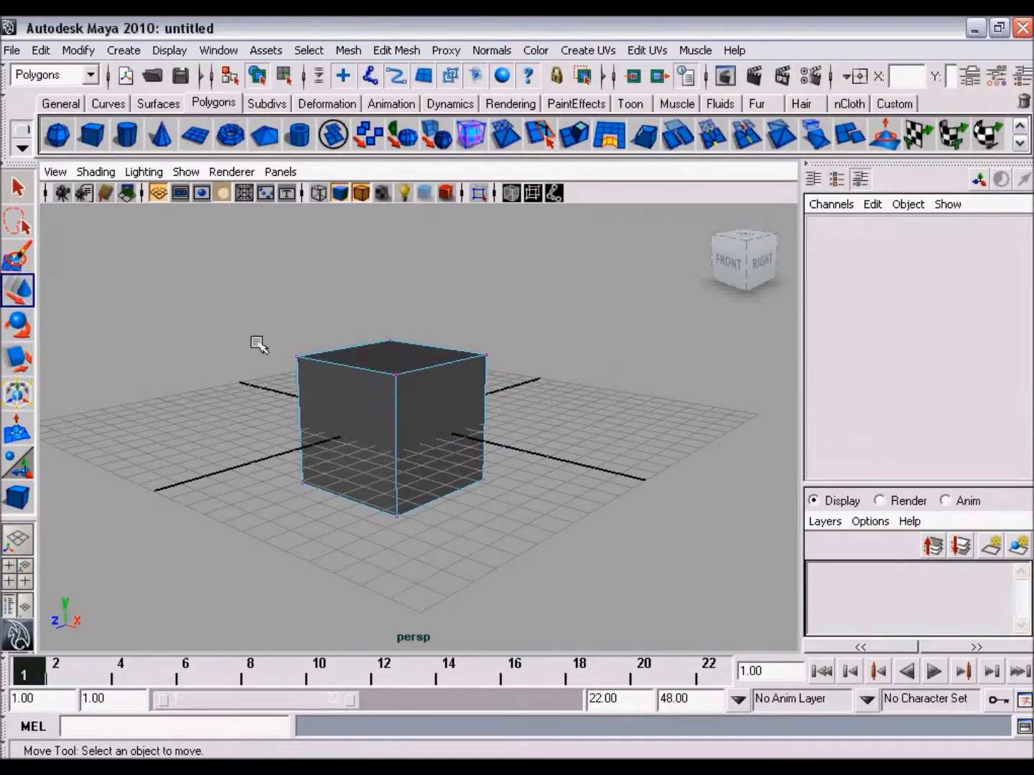
left_click(488, 355)
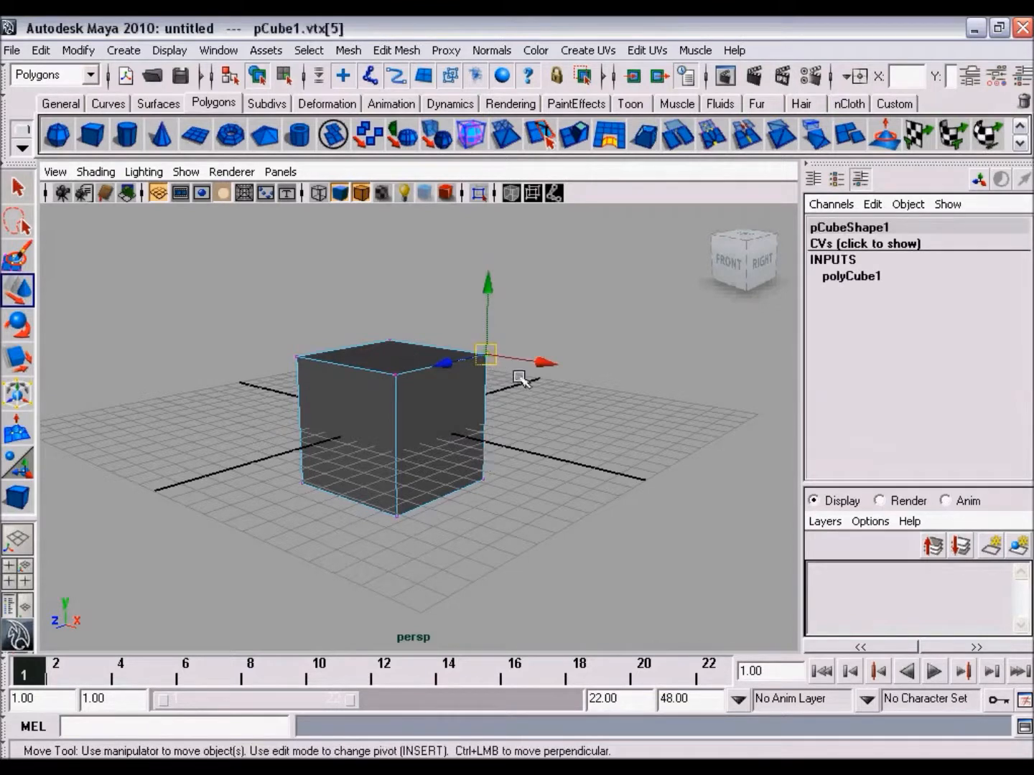
left_click_drag(535, 365, 565, 363)
left_click_drag(536, 310, 476, 342)
left_click_drag(517, 390, 475, 373)
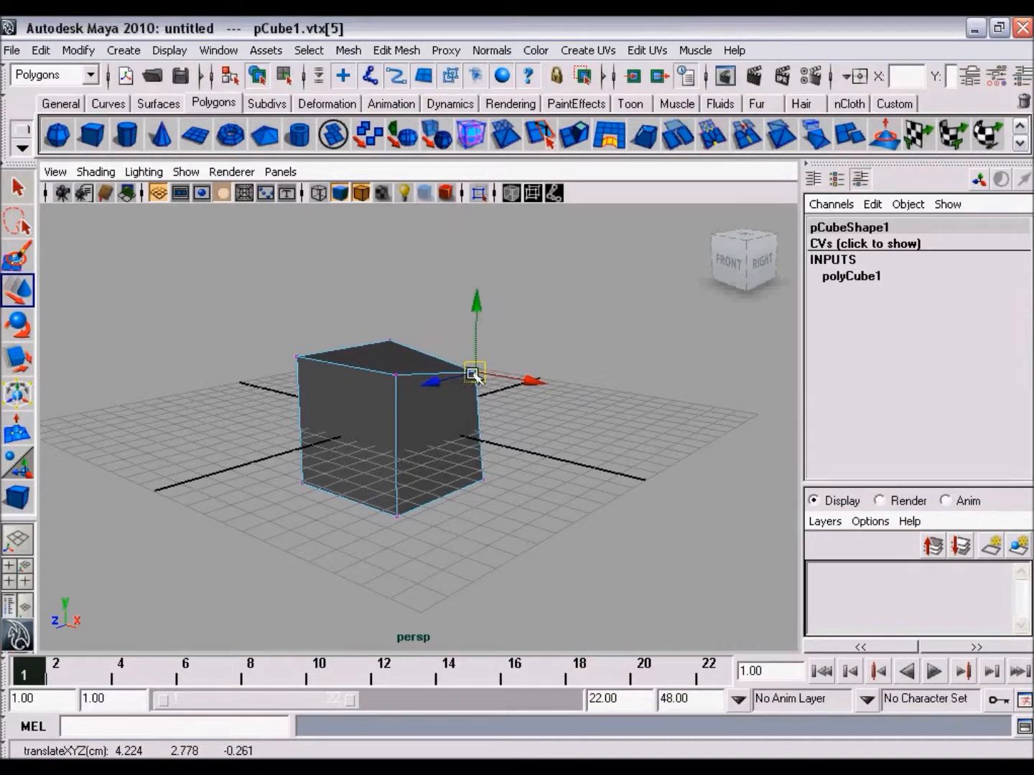
mouse_move(480, 372)
left_mouse_down()
mouse_move(554, 397)
mouse_move(474, 367)
left_mouse_up()
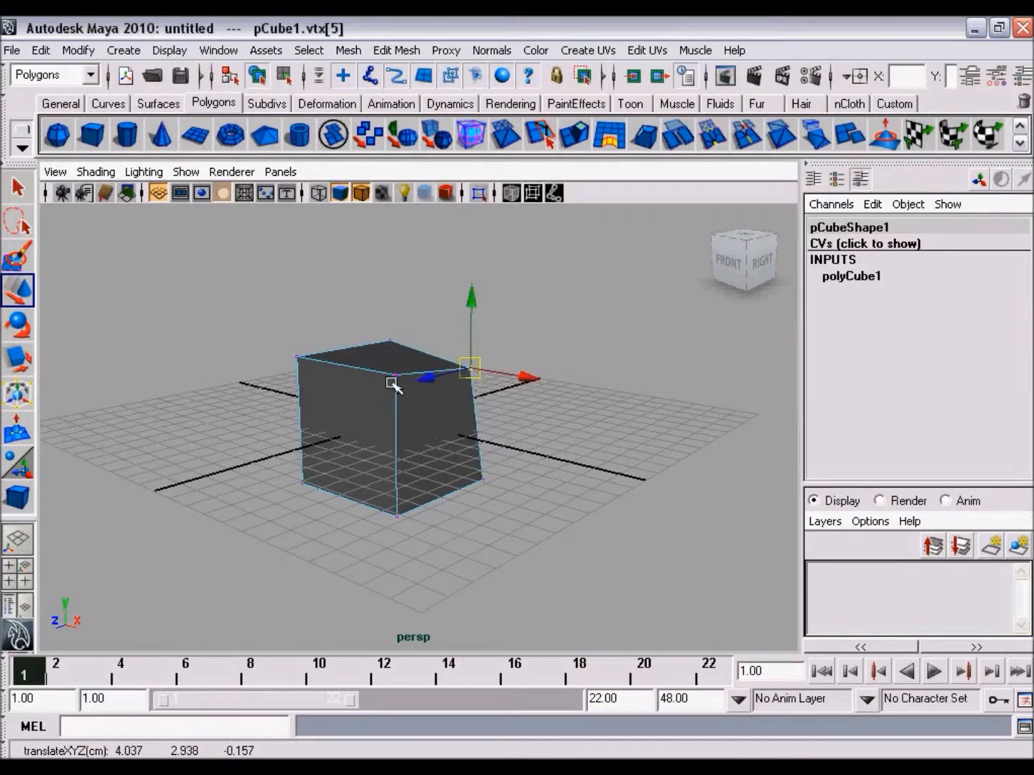
Select the four top vertices of the cube together and raise them along Y
left_click_drag(401, 382, 363, 374, "alt")
left_click_drag(249, 304, 488, 396)
mouse_move(396, 308)
left_mouse_down()
mouse_move(397, 212)
mouse_move(398, 351)
mouse_move(375, 331)
mouse_move(405, 374)
mouse_move(399, 333)
left_mouse_up()
left_click_drag(374, 390, 413, 419, "alt")
left_click_drag(458, 352, 474, 367)
left_click_drag(369, 354, 436, 419)
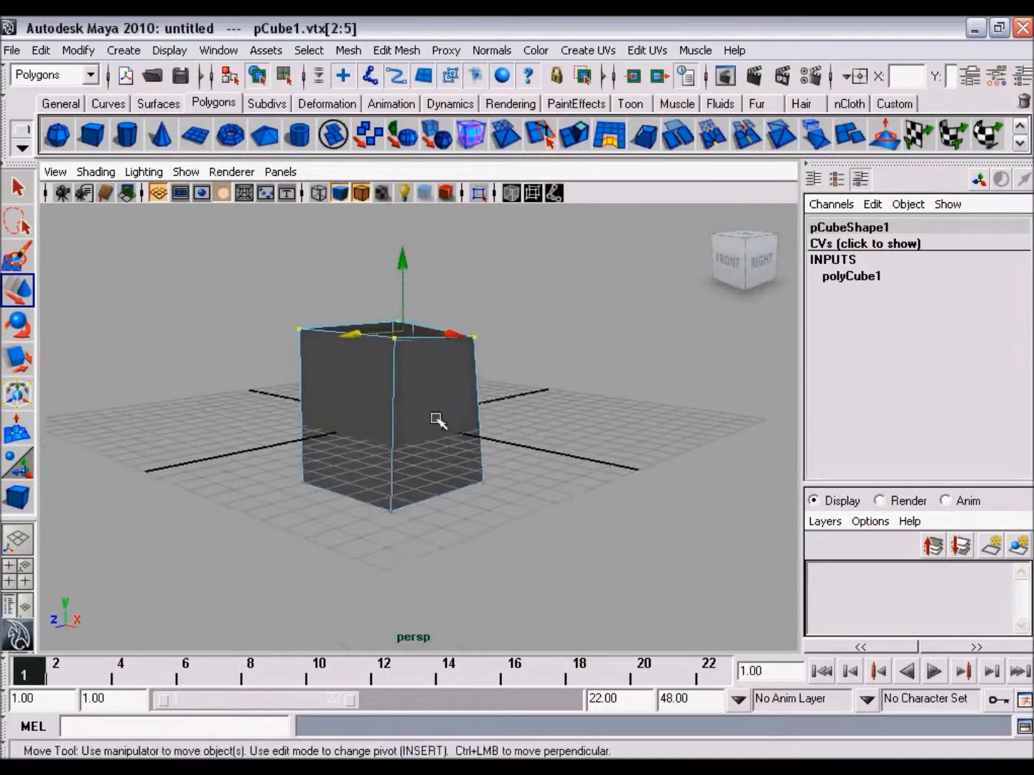
Switch to face mode, select the cube's right side face and move it slightly along Z
right_click(389, 380)
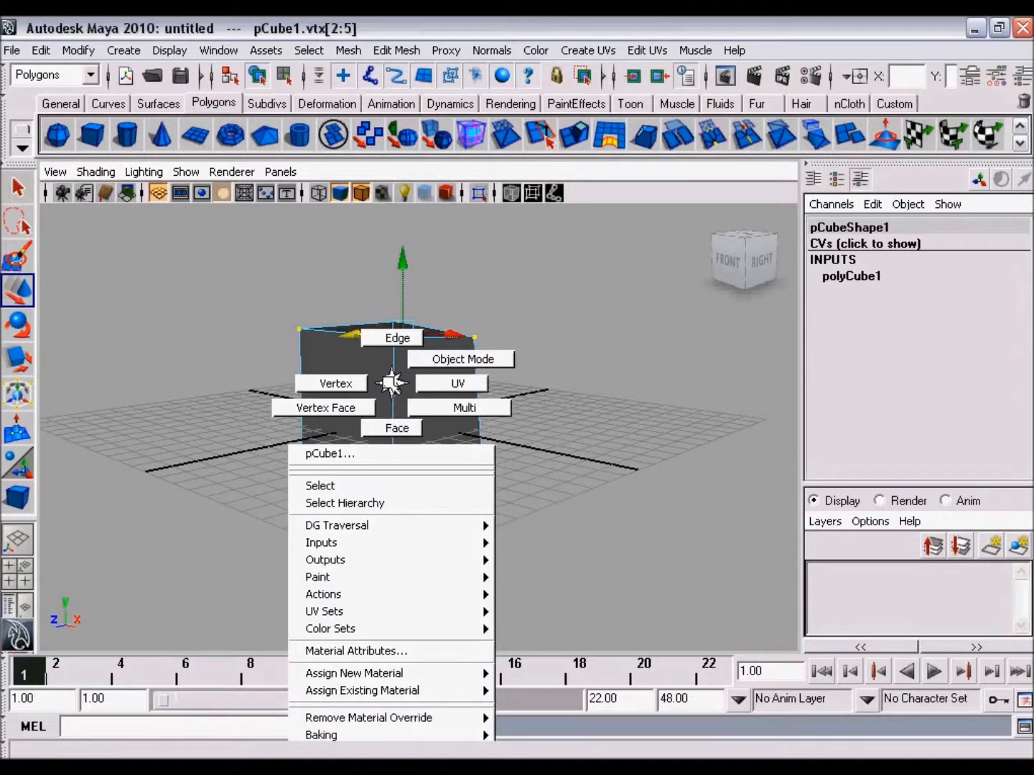
left_click(386, 428)
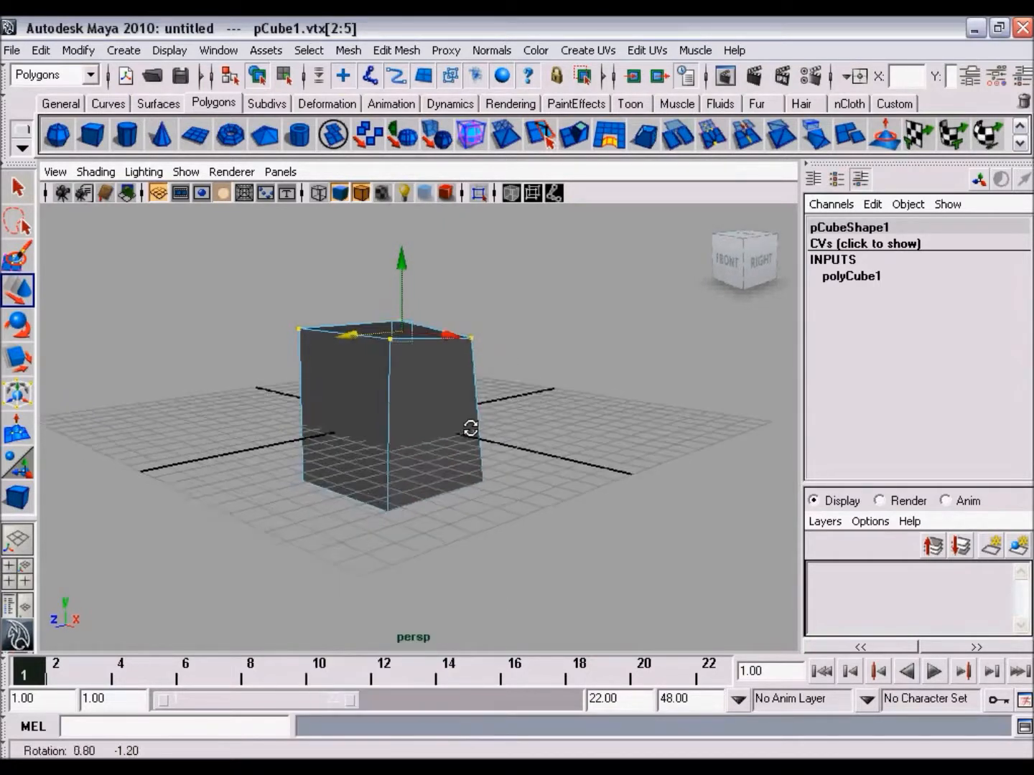
left_click(446, 411)
left_click(481, 450)
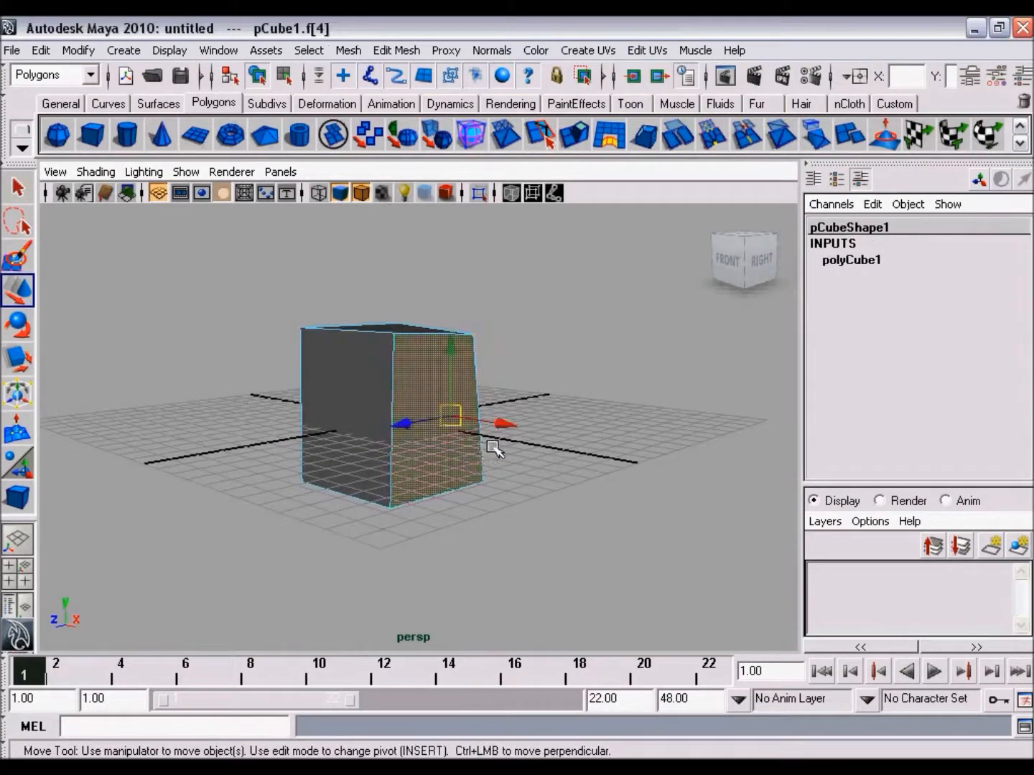
mouse_move(545, 430)
left_mouse_down("alt")
mouse_move(416, 455)
mouse_move(552, 430)
mouse_move(557, 438)
mouse_move(511, 437)
mouse_move(526, 432)
left_mouse_up("alt")
left_click_drag(383, 423, 409, 425)
Rotate the selected side face slightly with the Rotate Tool, and undo the second, larger tilt
left_click(17, 324)
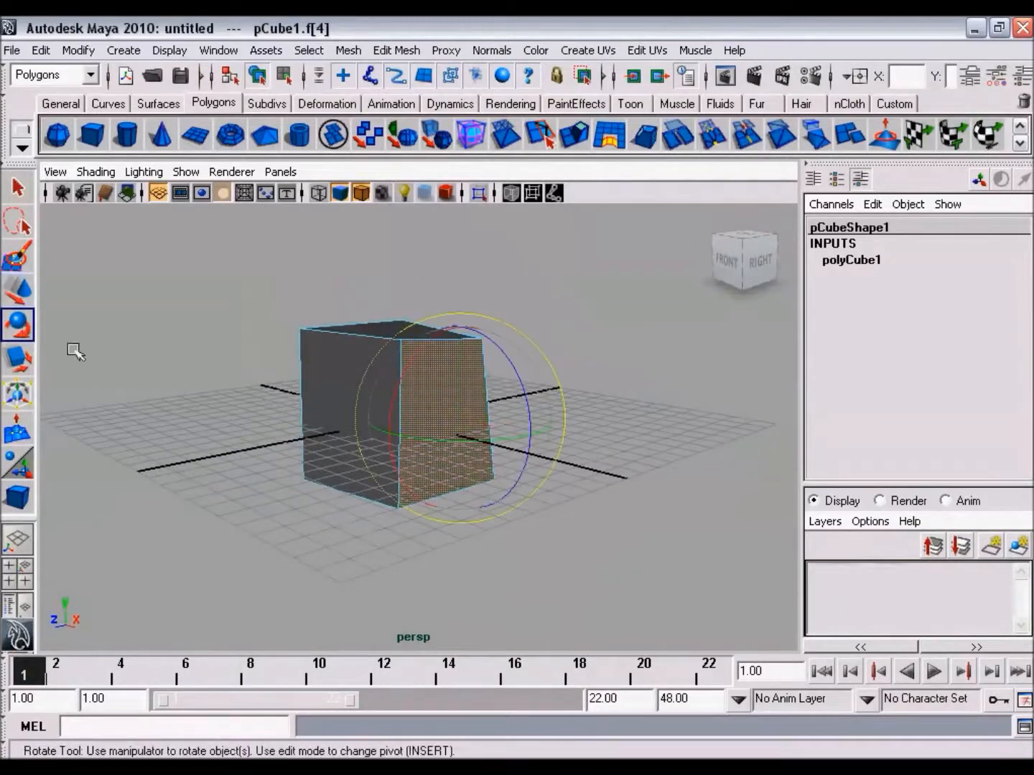
left_click_drag(525, 376, 515, 433)
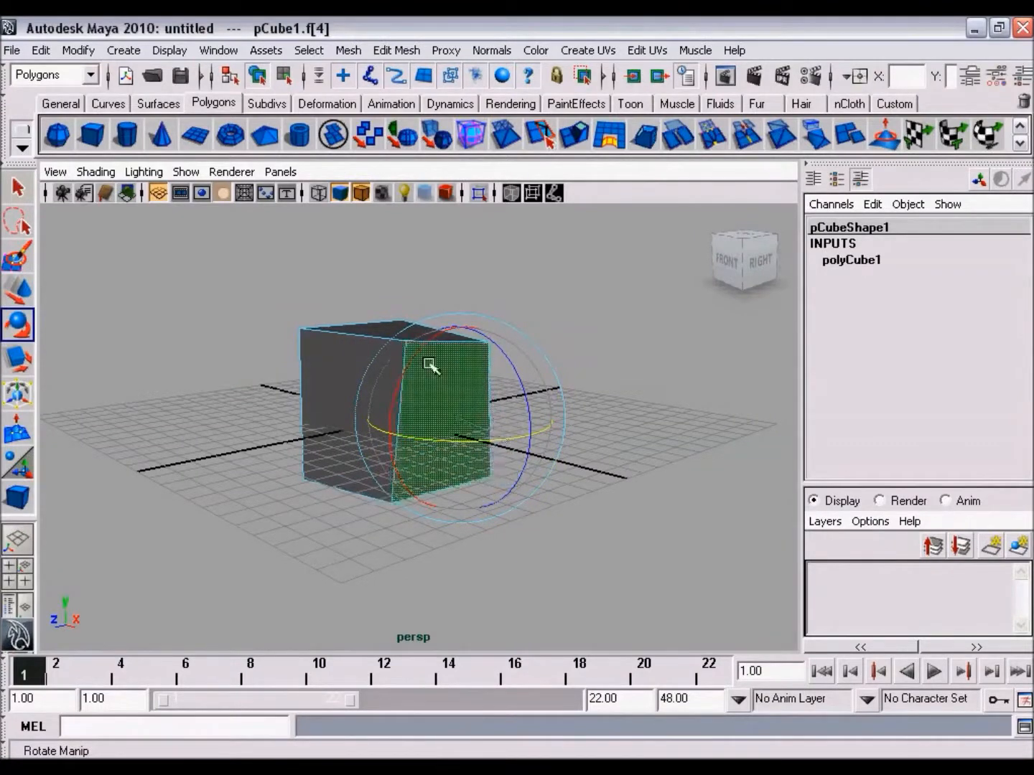
left_click_drag(421, 355, 452, 385)
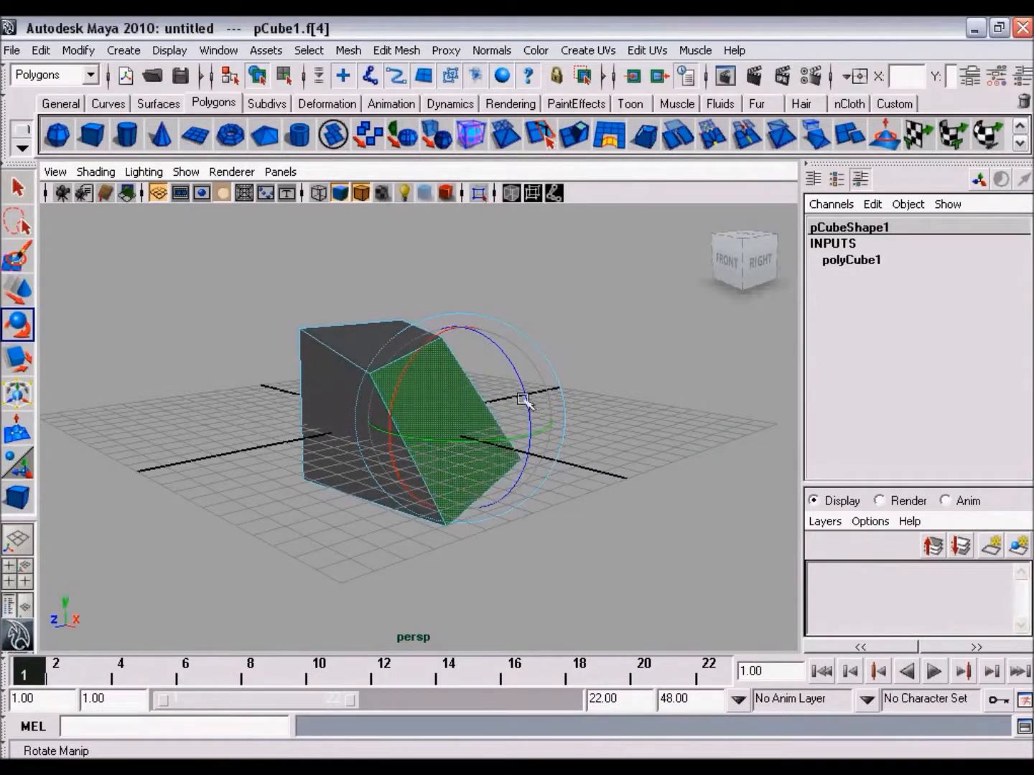
key("ctrl+z")
left_click_drag(528, 406, 475, 437, "alt")
Switch to edge mode, select the top edge of the cube's front face and shift it outward with the Move Tool
right_click(450, 385)
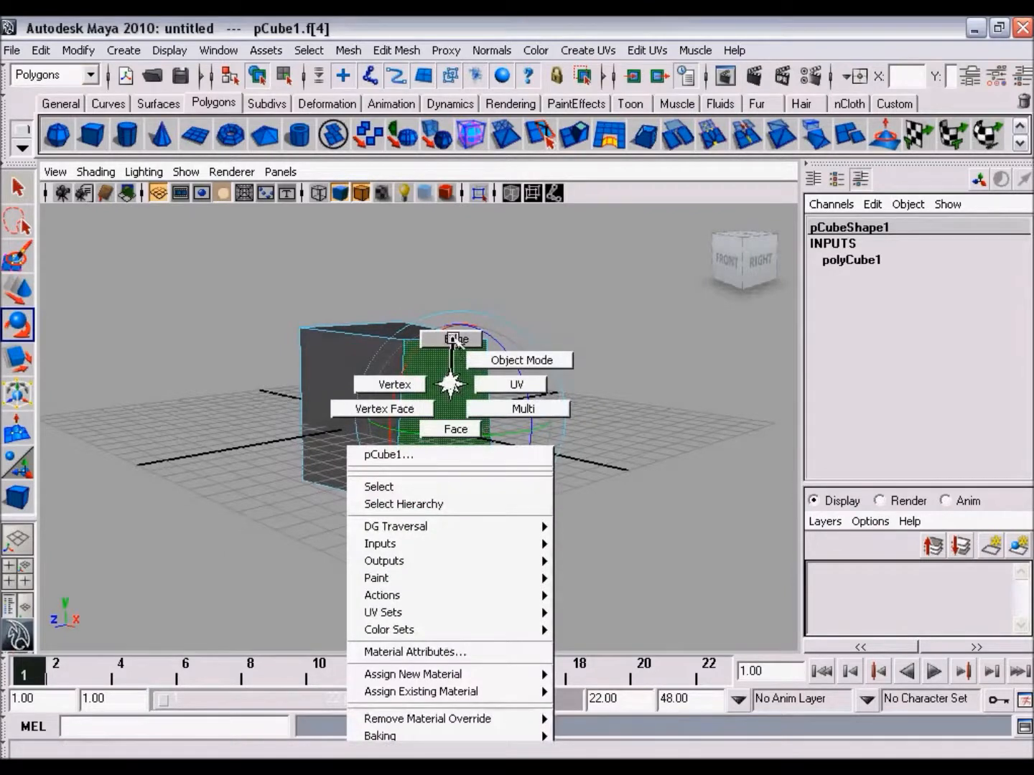
right_click_drag(435, 338, 457, 435)
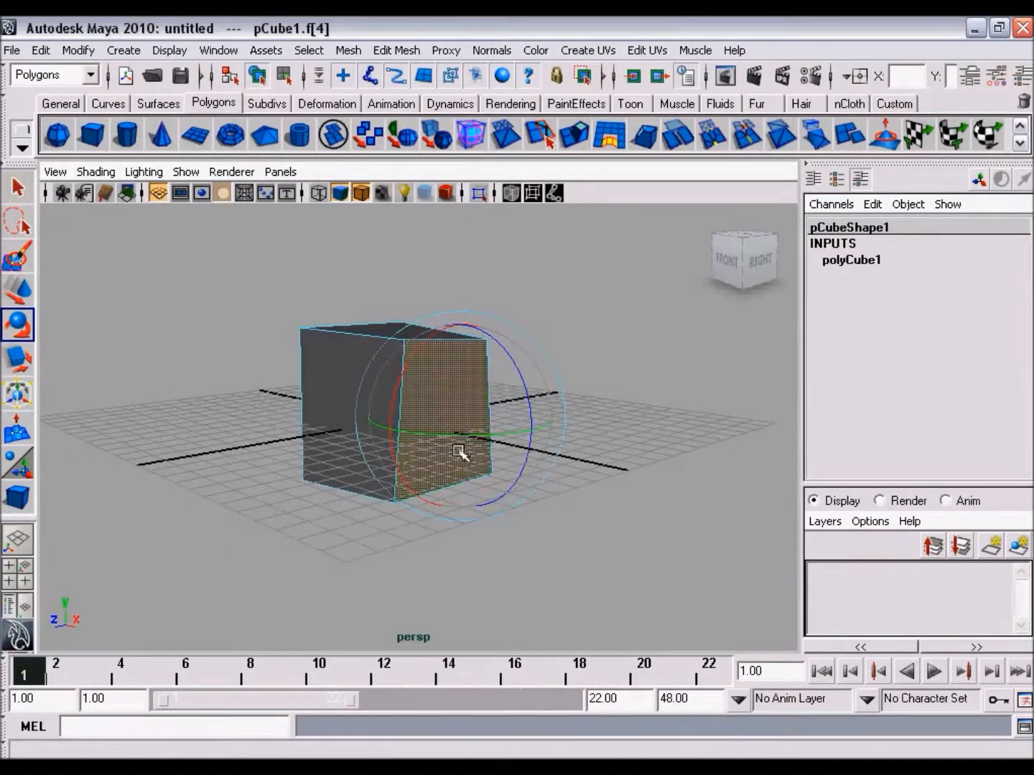
left_click(358, 337)
left_click_drag(404, 424, 379, 431)
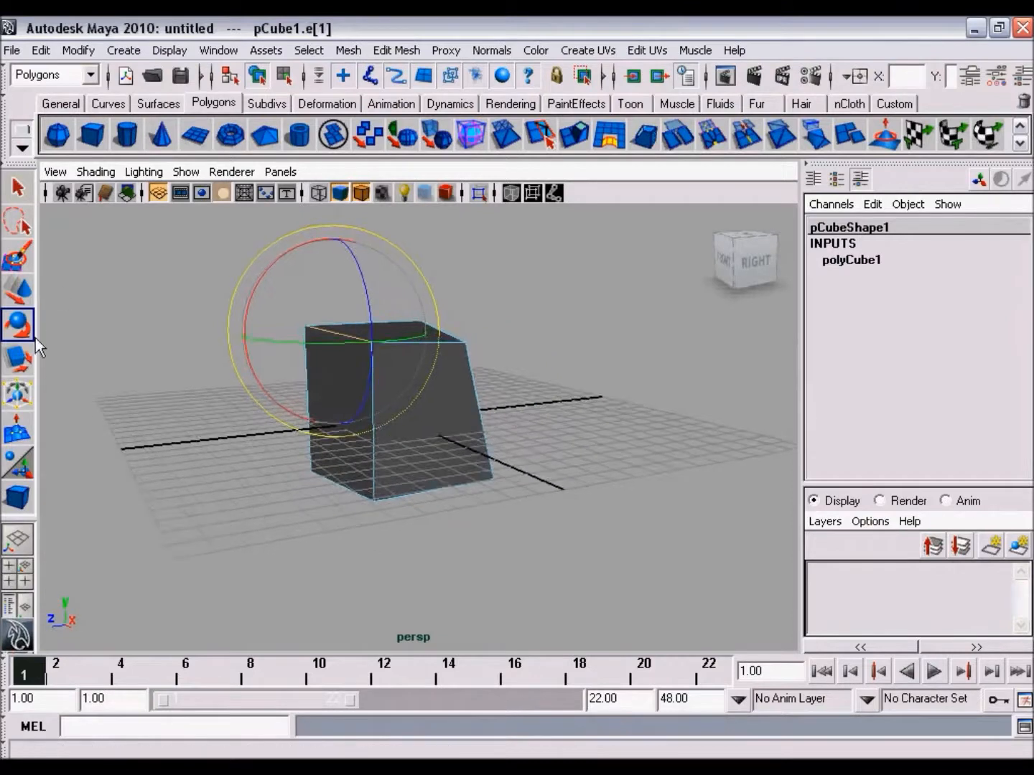
left_click(17, 291)
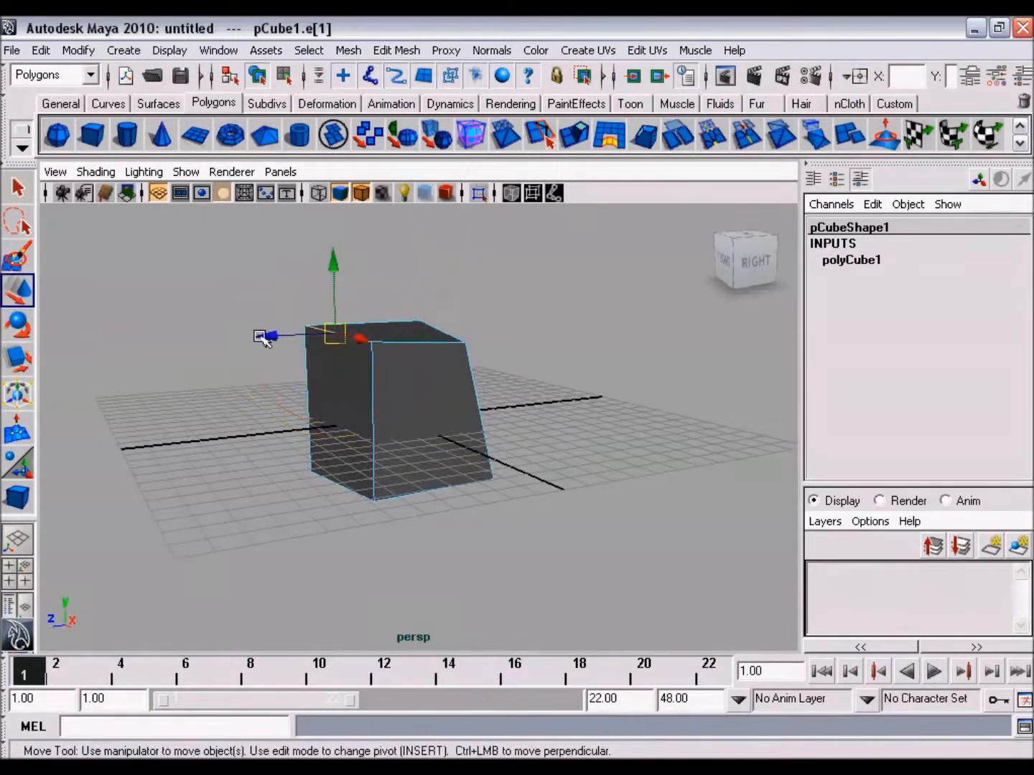
left_click_drag(272, 341, 249, 340)
left_click_drag(327, 340, 356, 380)
left_click_drag(355, 386, 362, 387, "alt")
left_click_drag(369, 350, 349, 378)
left_click_drag(418, 387, 460, 409, "alt")
middle_click_drag(460, 409, 454, 418, "alt")
left_click_drag(451, 403, 433, 395, "alt")
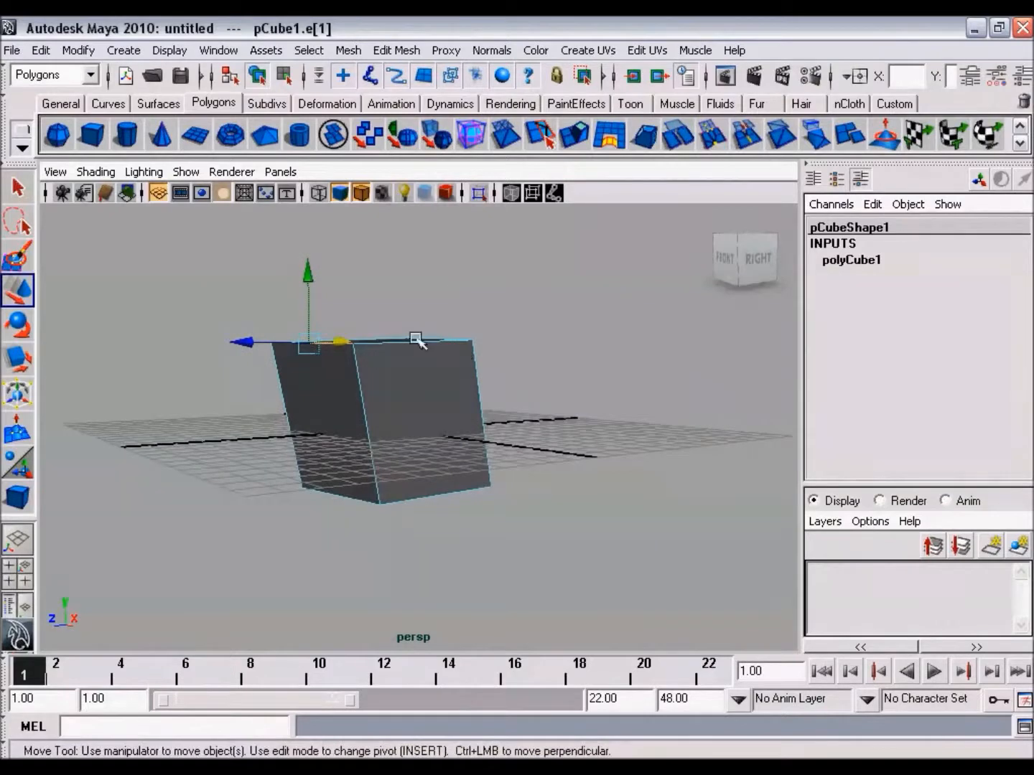
Return to object mode, select the whole cube and move it along X to about 1.095
right_click(404, 378)
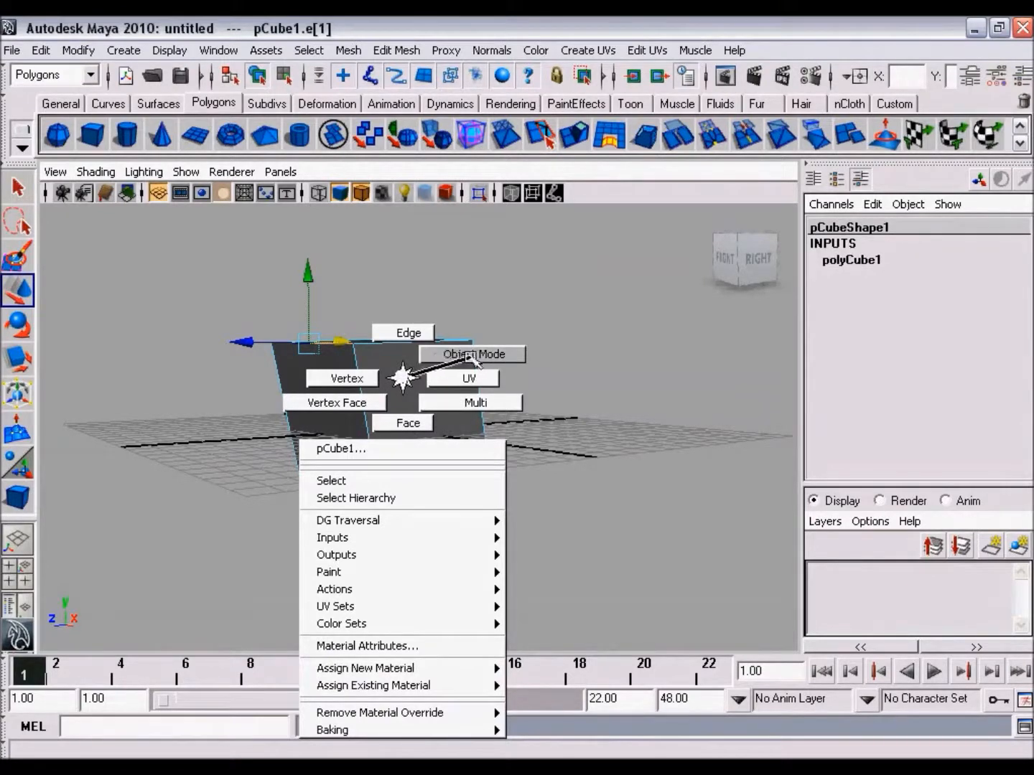
right_click_drag(454, 354, 462, 357)
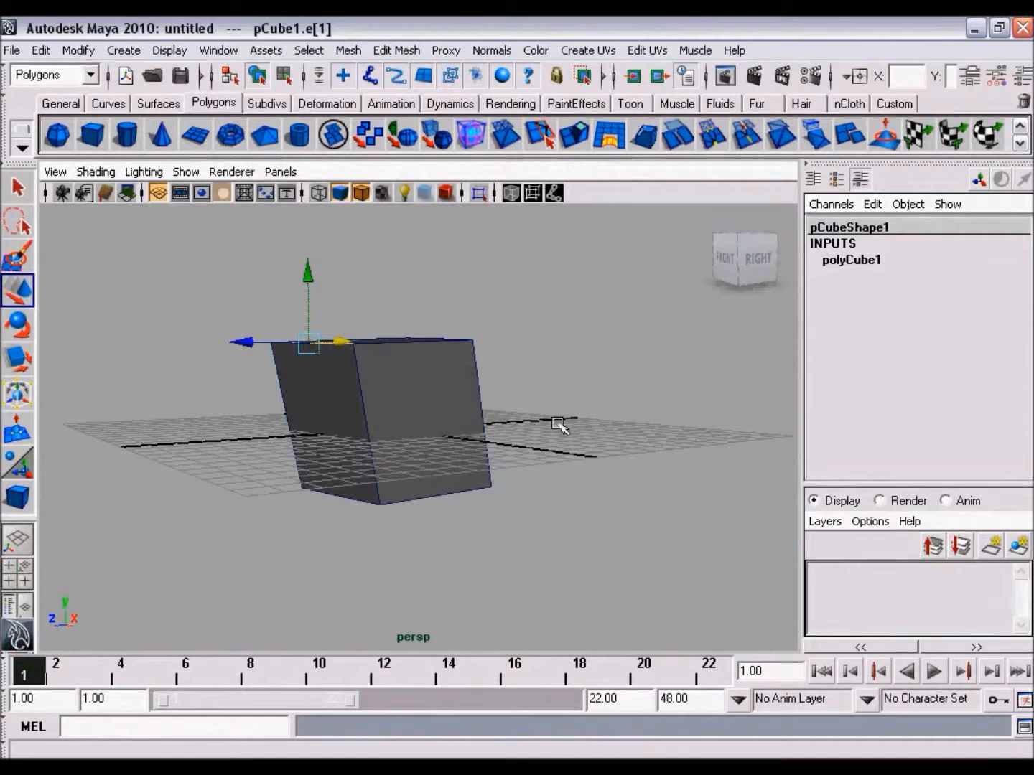
left_click(417, 403)
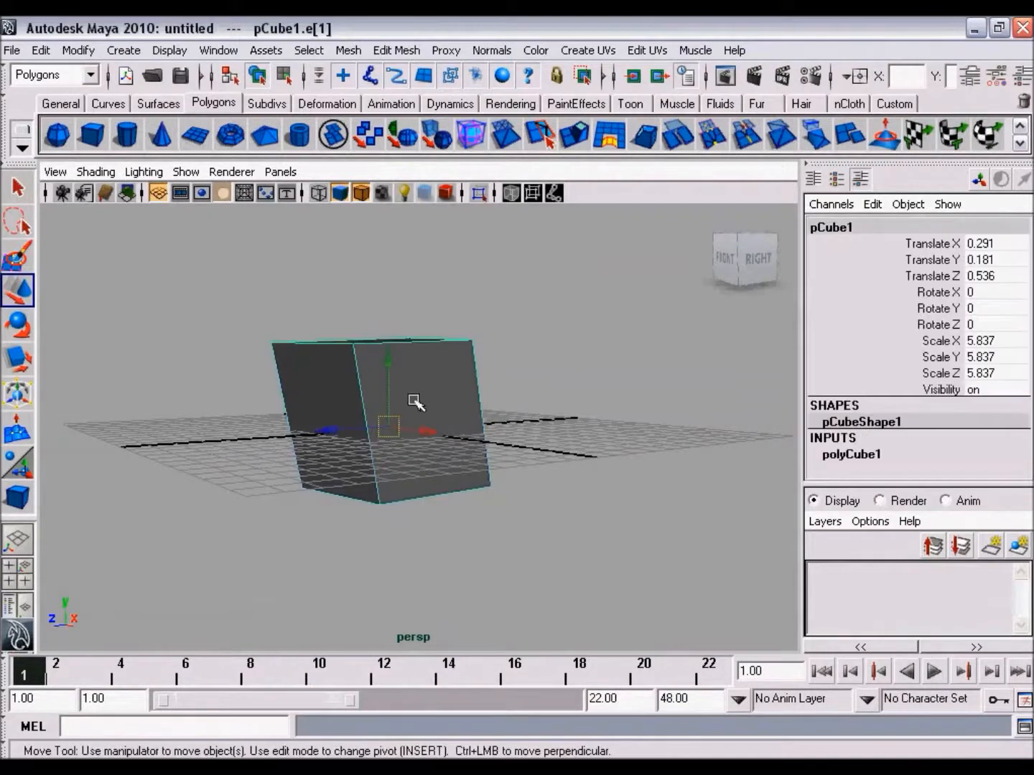
left_click_drag(466, 418, 485, 488, "alt")
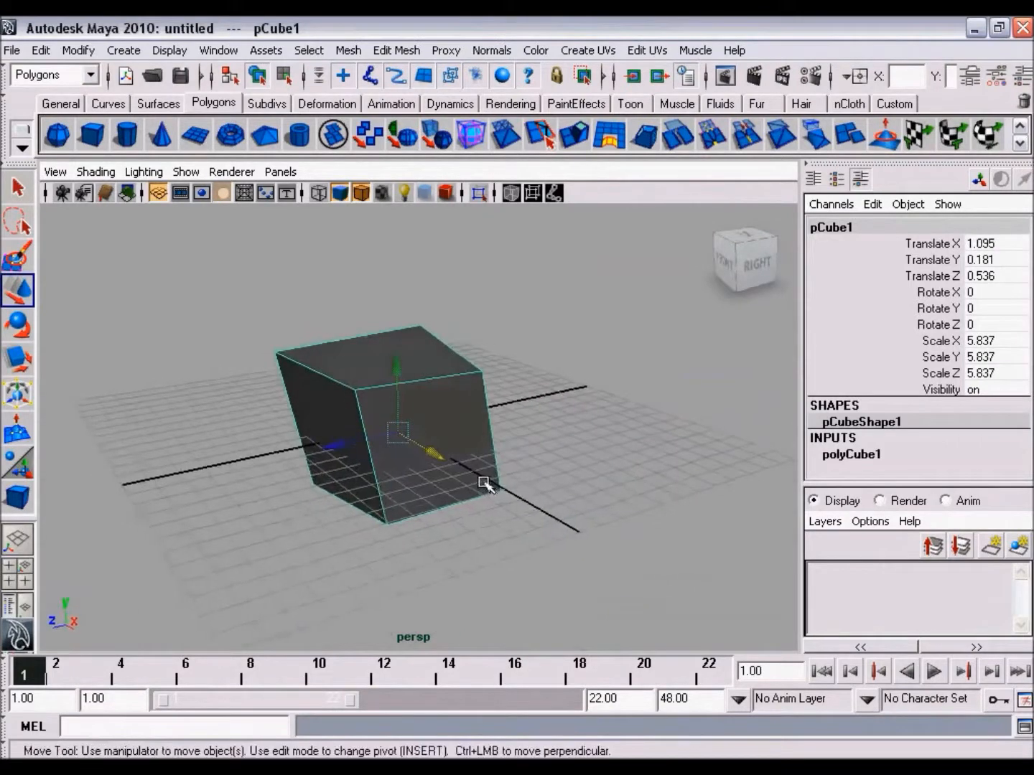